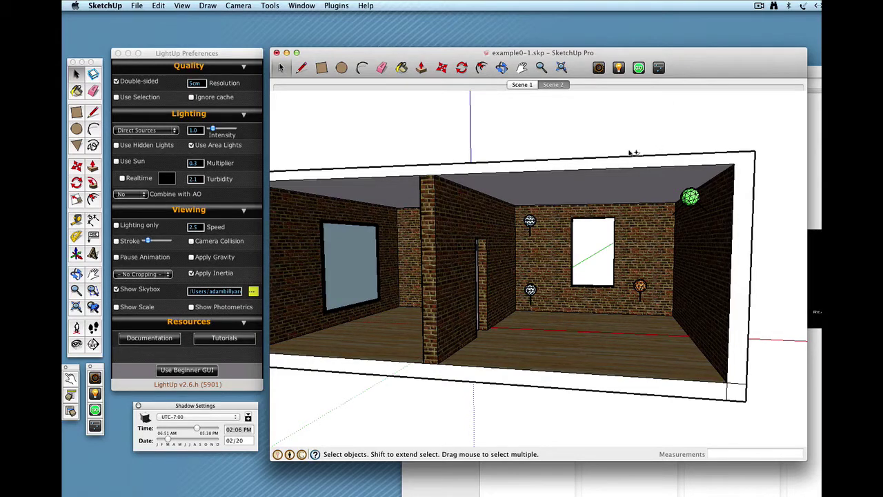
Frame the whole two-room model, start the LightUp tour and look around the lit rooms.
{"action": "key", "text": "o"}
{"action": "left_click_drag", "start_coordinate": [630, 153], "coordinate": [659, 140]}
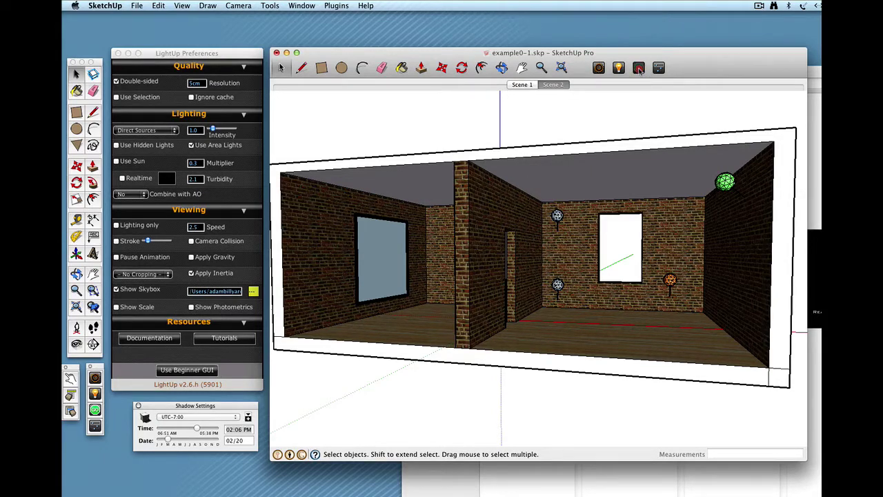
{"action": "left_click", "coordinate": [639, 69]}
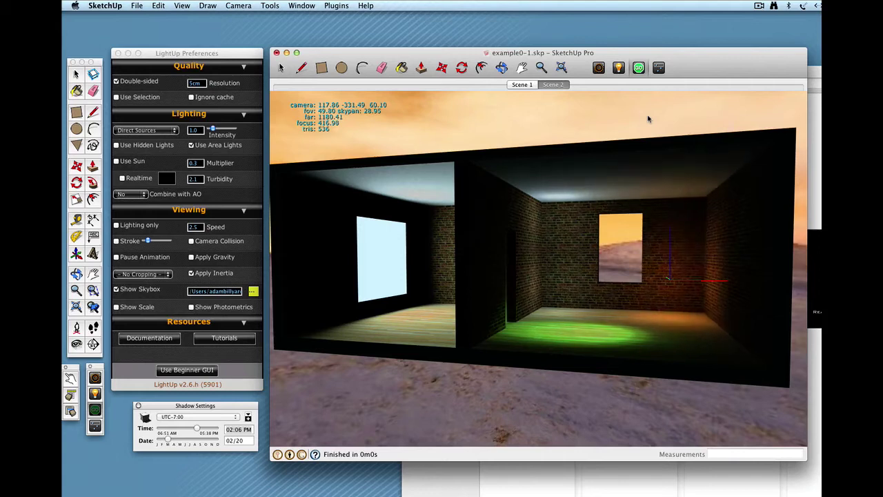
{"action": "left_click_drag", "start_coordinate": [639, 161], "coordinate": [639, 157]}
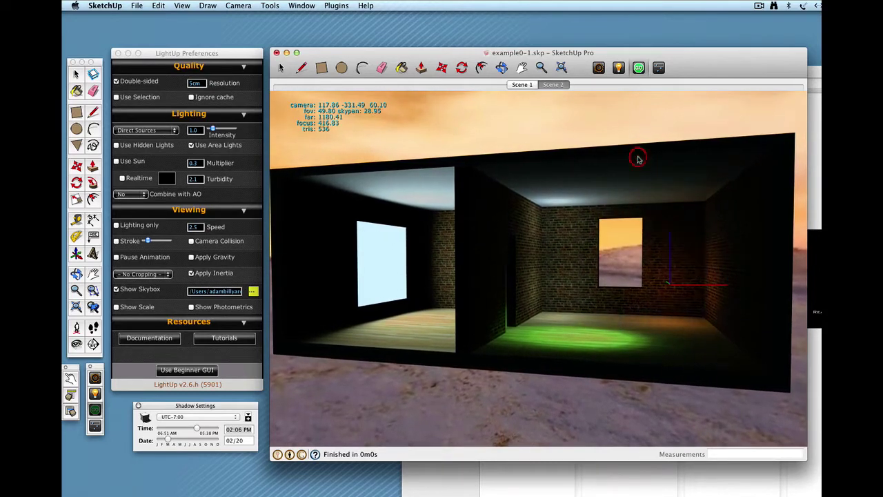
{"action": "left_click", "coordinate": [474, 178]}
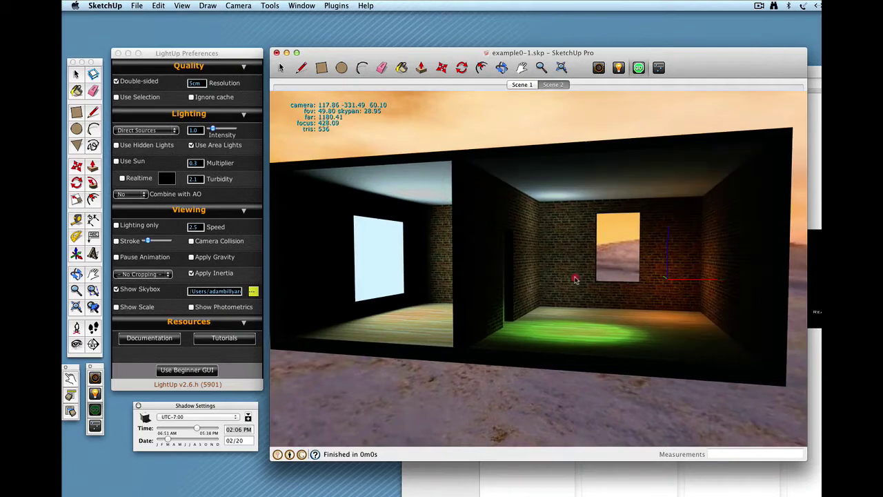
{"action": "mouse_move", "coordinate": [575, 278]}
{"action": "left_mouse_down"}
{"action": "mouse_move", "coordinate": [519, 280]}
{"action": "mouse_move", "coordinate": [612, 282]}
{"action": "mouse_move", "coordinate": [546, 279]}
{"action": "mouse_move", "coordinate": [584, 280]}
{"action": "mouse_move", "coordinate": [577, 252]}
{"action": "mouse_move", "coordinate": [572, 296]}
{"action": "mouse_move", "coordinate": [555, 294]}
{"action": "mouse_move", "coordinate": [558, 306]}
{"action": "mouse_move", "coordinate": [571, 290]}
{"action": "left_mouse_up"}
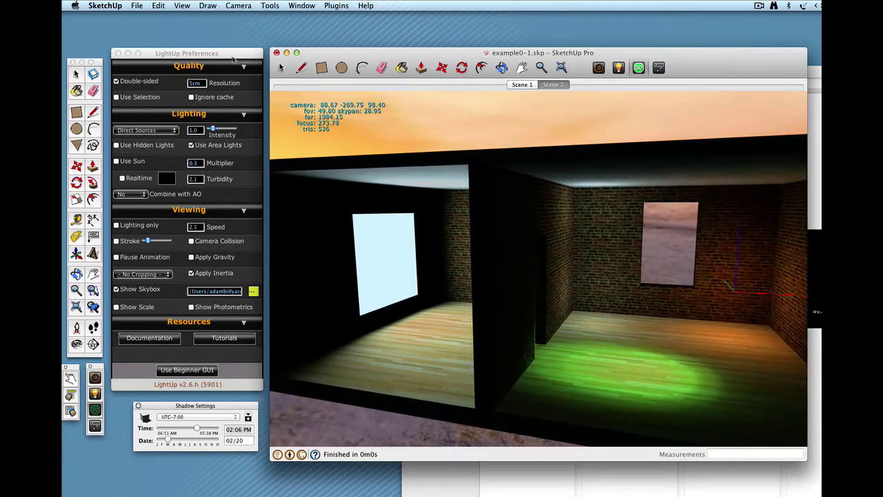
Disable Apply Inertia, test the camera movement around the two rooms, and enable Apply Inertia again.
{"action": "left_click", "coordinate": [232, 58]}
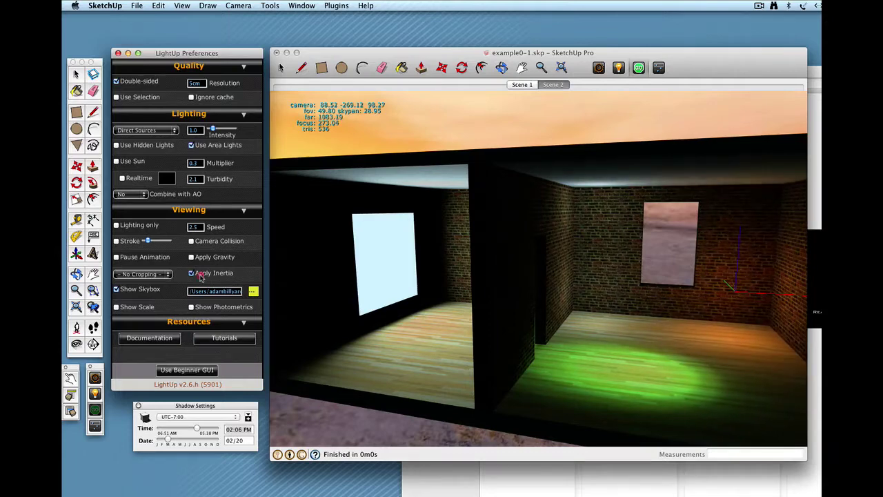
{"action": "mouse_move", "coordinate": [416, 321]}
{"action": "left_mouse_down"}
{"action": "mouse_move", "coordinate": [384, 328]}
{"action": "mouse_move", "coordinate": [398, 328]}
{"action": "left_mouse_up"}
{"action": "left_click_drag", "start_coordinate": [547, 352], "coordinate": [567, 358]}
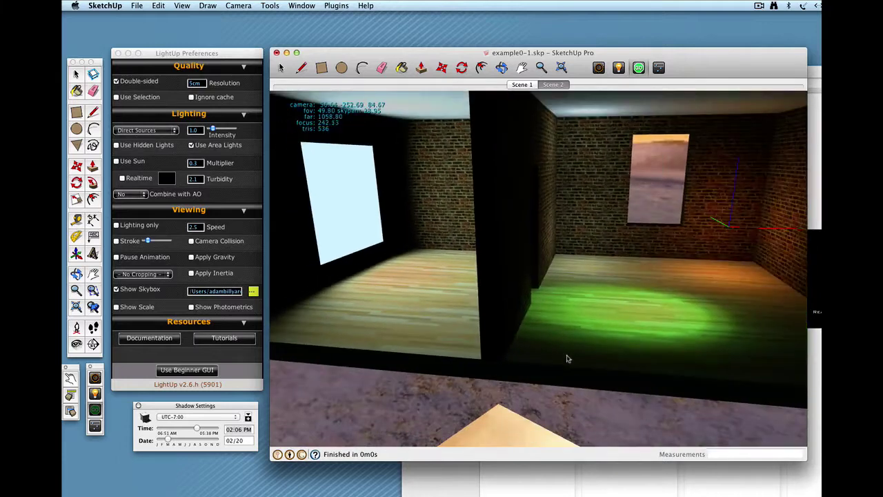
{"action": "left_click", "coordinate": [212, 272]}
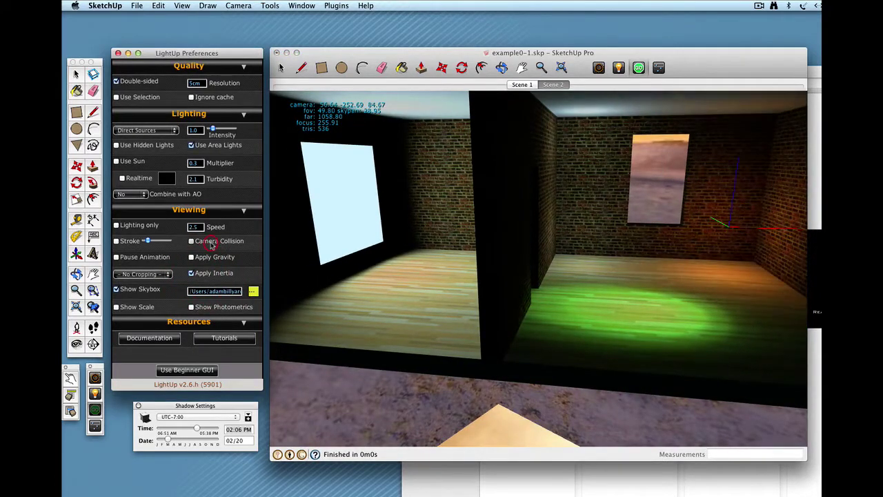
Enable Camera Collision and test moving the camera through the building and against its walls.
{"action": "mouse_move", "coordinate": [387, 287]}
{"action": "left_mouse_down"}
{"action": "mouse_move", "coordinate": [375, 255]}
{"action": "mouse_move", "coordinate": [578, 306]}
{"action": "mouse_move", "coordinate": [577, 299]}
{"action": "mouse_move", "coordinate": [585, 322]}
{"action": "mouse_move", "coordinate": [572, 327]}
{"action": "mouse_move", "coordinate": [587, 351]}
{"action": "mouse_move", "coordinate": [672, 339]}
{"action": "mouse_move", "coordinate": [614, 309]}
{"action": "mouse_move", "coordinate": [591, 318]}
{"action": "left_mouse_up"}
{"action": "left_click", "coordinate": [655, 345]}
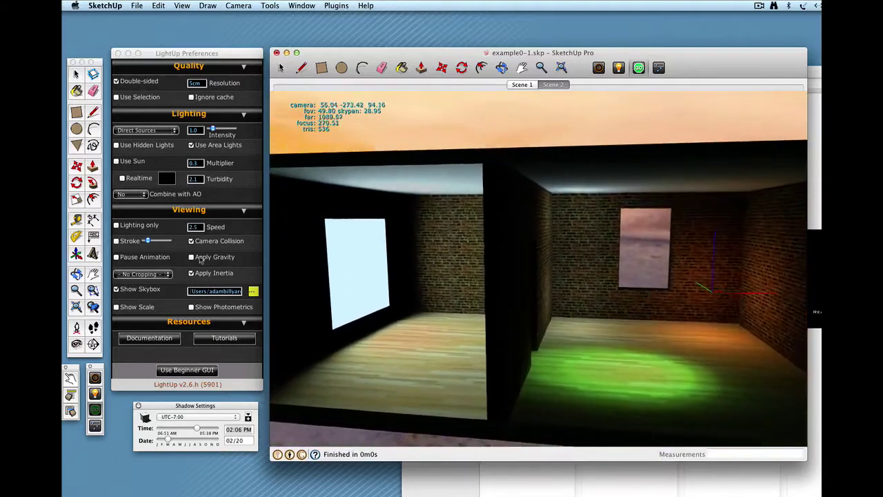
{"action": "left_click_drag", "start_coordinate": [445, 325], "coordinate": [406, 316]}
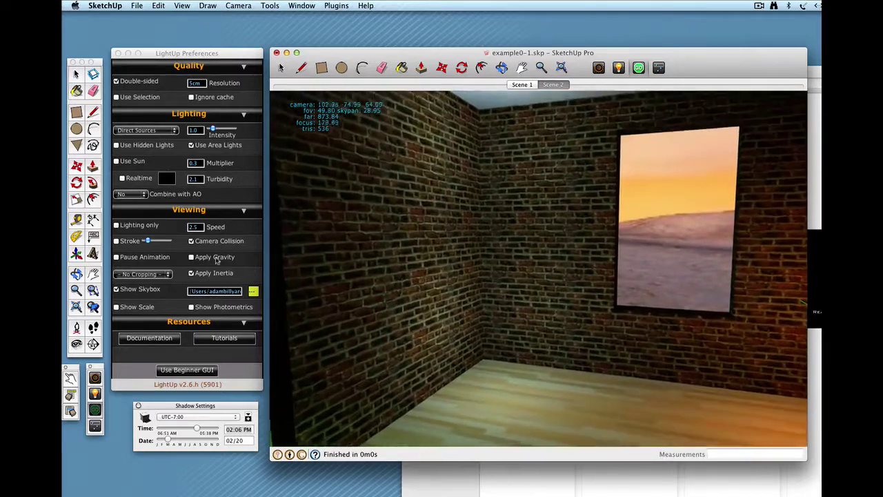
Try Apply Gravity while moving inside the brick room with the window, and disable both Apply Gravity and Camera Collision.
{"action": "left_click", "coordinate": [216, 258]}
{"action": "left_click", "coordinate": [216, 257]}
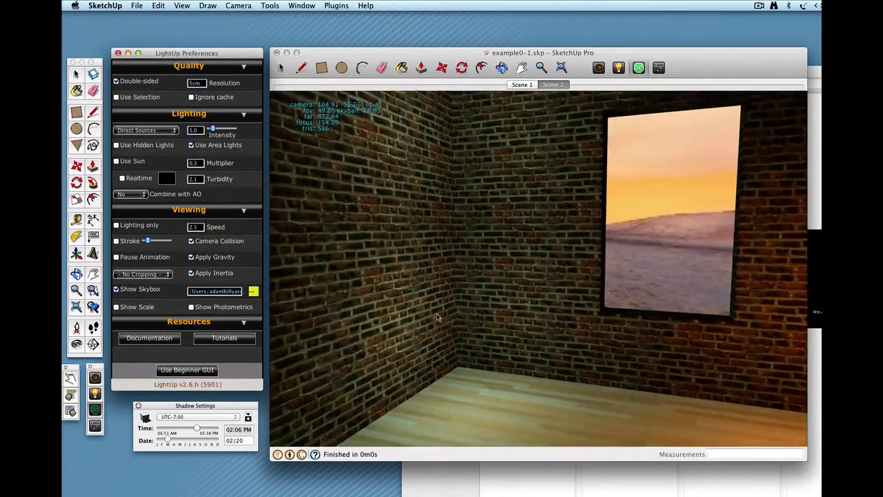
{"action": "mouse_move", "coordinate": [469, 321]}
{"action": "left_mouse_down"}
{"action": "mouse_move", "coordinate": [474, 332]}
{"action": "mouse_move", "coordinate": [468, 325]}
{"action": "left_mouse_up"}
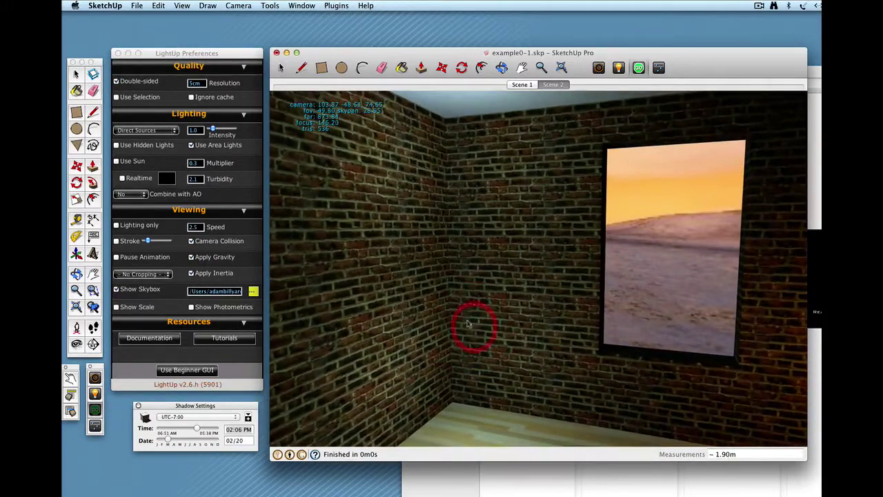
{"action": "left_click", "coordinate": [206, 259]}
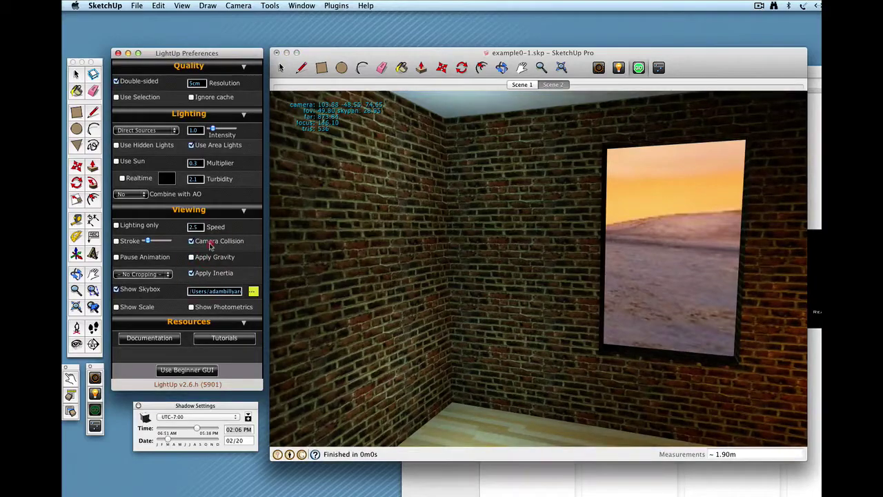
Move the camera back out of the brick room and inspect both lit rooms from different angles and distances.
{"action": "left_click_drag", "start_coordinate": [466, 293], "coordinate": [495, 291]}
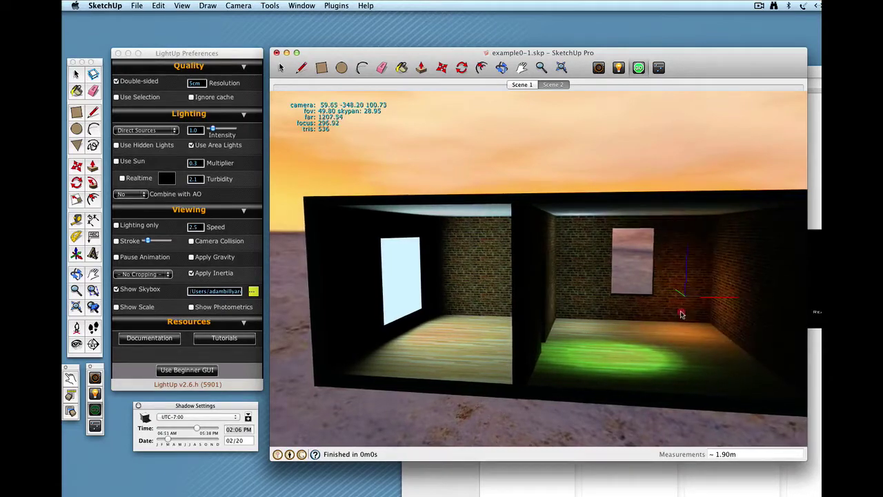
{"action": "left_click_drag", "start_coordinate": [681, 312], "coordinate": [683, 308]}
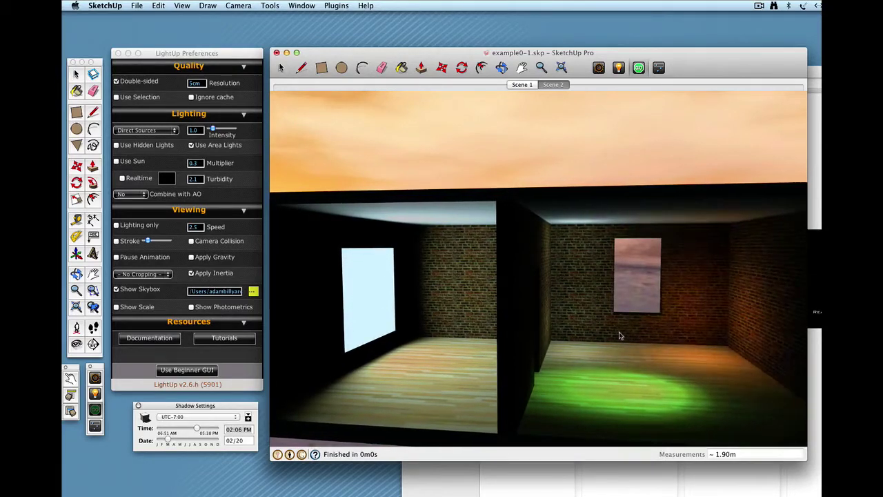
{"action": "mouse_move", "coordinate": [619, 336]}
{"action": "left_mouse_down"}
{"action": "mouse_move", "coordinate": [560, 331]}
{"action": "mouse_move", "coordinate": [636, 347]}
{"action": "mouse_move", "coordinate": [648, 337]}
{"action": "mouse_move", "coordinate": [594, 337]}
{"action": "mouse_move", "coordinate": [620, 333]}
{"action": "left_mouse_up"}
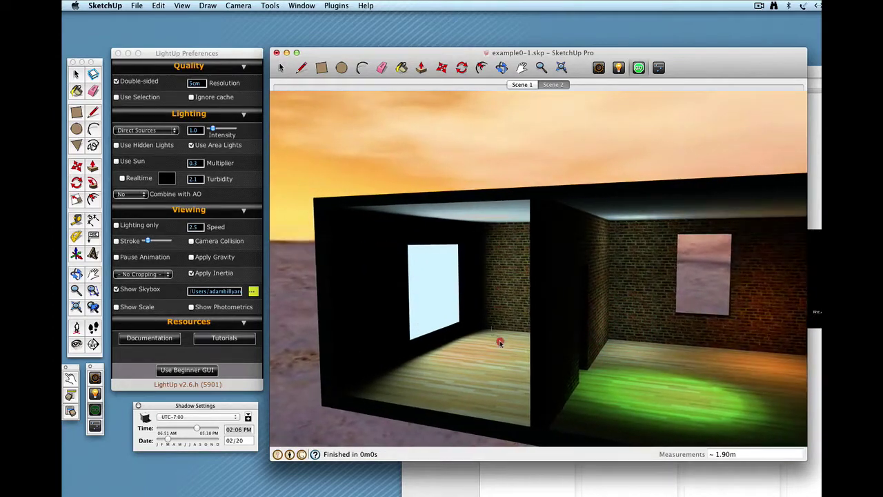
{"action": "mouse_move", "coordinate": [500, 341]}
{"action": "left_mouse_down"}
{"action": "mouse_move", "coordinate": [513, 333]}
{"action": "mouse_move", "coordinate": [508, 339]}
{"action": "left_mouse_up"}
{"action": "left_click_drag", "start_coordinate": [744, 232], "coordinate": [686, 237]}
{"action": "scroll", "coordinate": [483, 322], "scroll_direction": "up", "scroll_amount": 5}
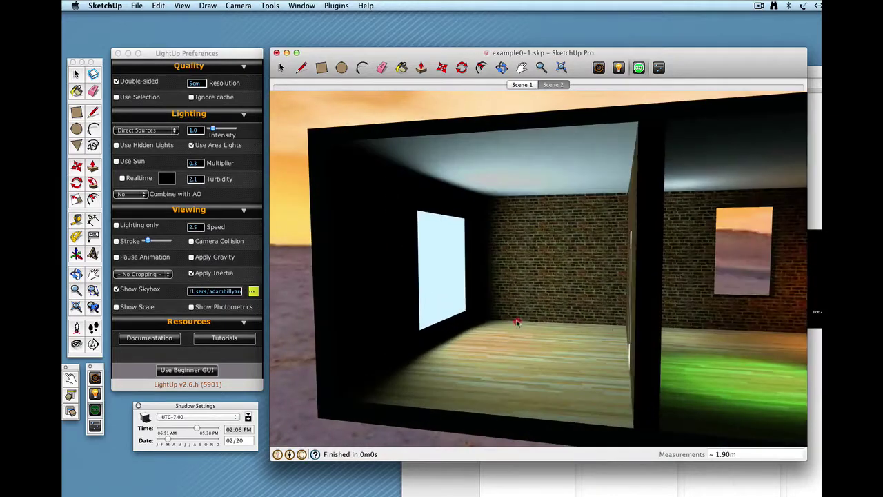
{"action": "left_click_drag", "start_coordinate": [517, 321], "coordinate": [608, 311]}
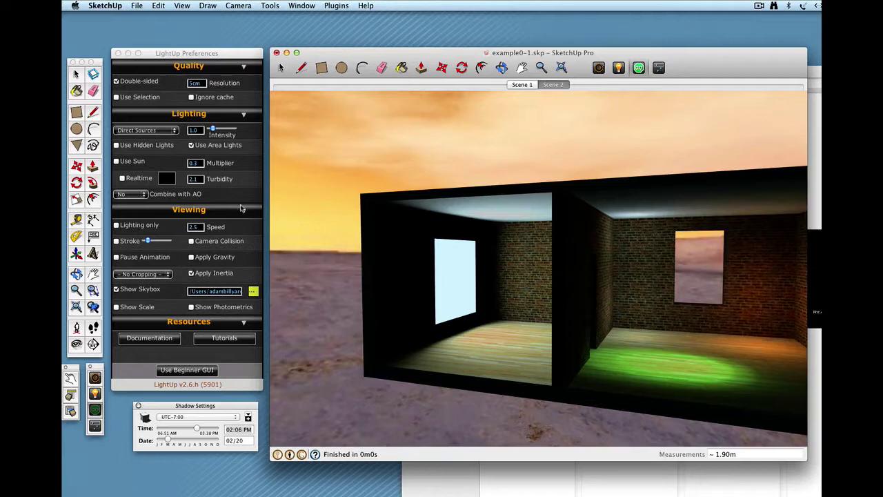
Widen the tour camera's field of view to about 64.8 degrees, and narrow it to about 51.1 degrees.
{"action": "left_click_drag", "start_coordinate": [318, 229], "coordinate": [339, 375]}
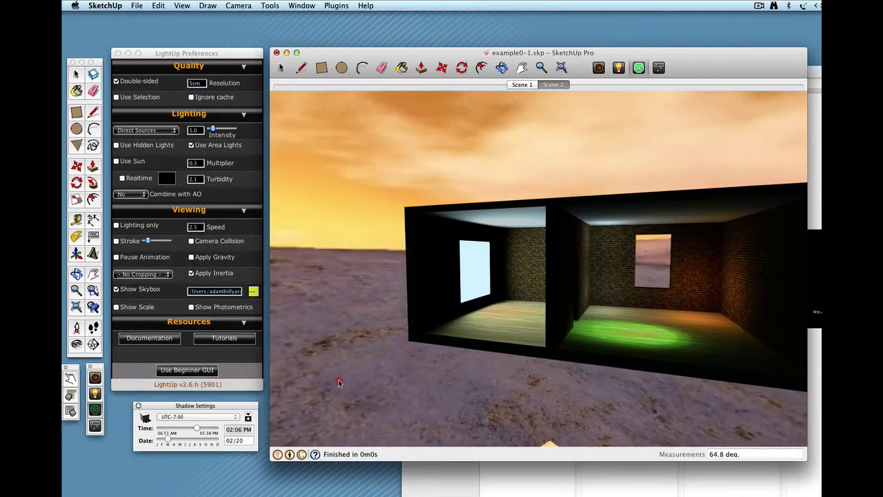
{"action": "mouse_move", "coordinate": [338, 382]}
{"action": "left_mouse_down", "text": "shift"}
{"action": "mouse_move", "coordinate": [351, 253]}
{"action": "mouse_move", "coordinate": [345, 192]}
{"action": "mouse_move", "coordinate": [339, 332]}
{"action": "mouse_move", "coordinate": [330, 207]}
{"action": "mouse_move", "coordinate": [339, 316]}
{"action": "mouse_move", "coordinate": [334, 171]}
{"action": "mouse_move", "coordinate": [345, 179]}
{"action": "mouse_move", "coordinate": [339, 256]}
{"action": "mouse_move", "coordinate": [325, 168]}
{"action": "mouse_move", "coordinate": [339, 270]}
{"action": "mouse_move", "coordinate": [328, 180]}
{"action": "mouse_move", "coordinate": [332, 246]}
{"action": "mouse_move", "coordinate": [349, 254]}
{"action": "left_mouse_up", "text": "shift"}
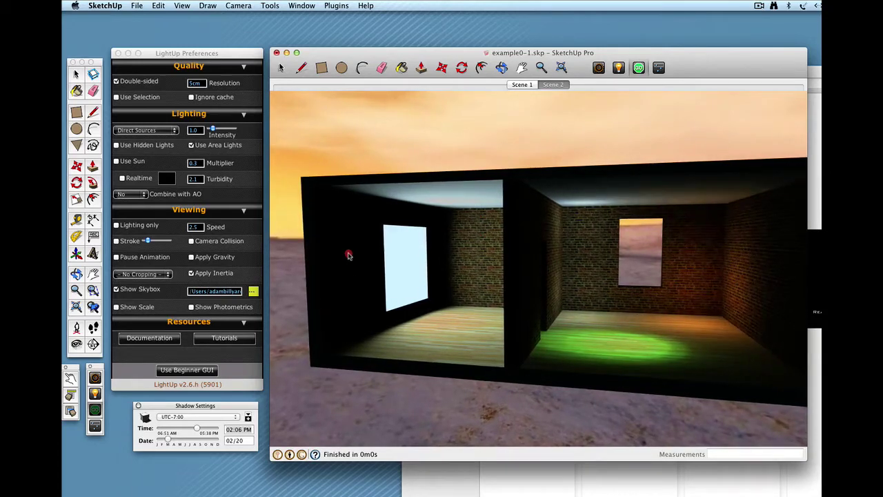
{"action": "mouse_move", "coordinate": [348, 255]}
{"action": "left_mouse_down"}
{"action": "mouse_move", "coordinate": [332, 256]}
{"action": "mouse_move", "coordinate": [370, 263]}
{"action": "left_mouse_up"}
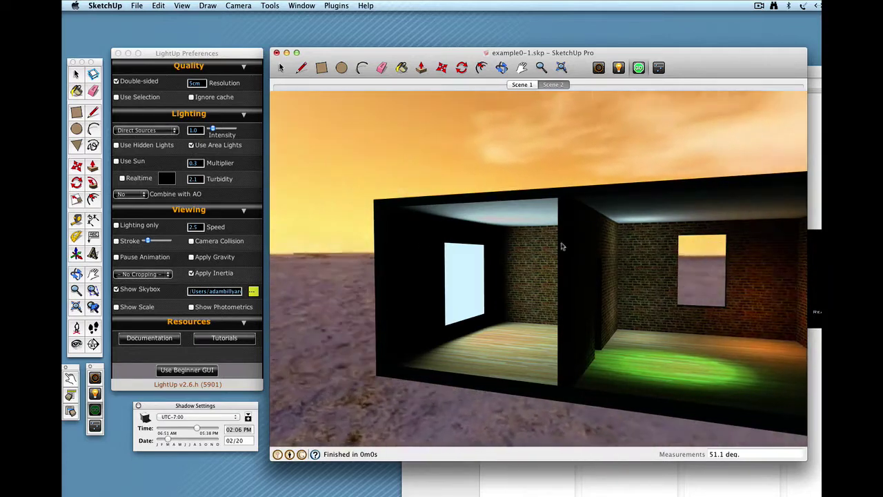
Pan the skybox seen through the brick room's window and view the building against it from outside.
{"action": "scroll", "coordinate": [761, 307], "scroll_direction": "up", "scroll_amount": 5}
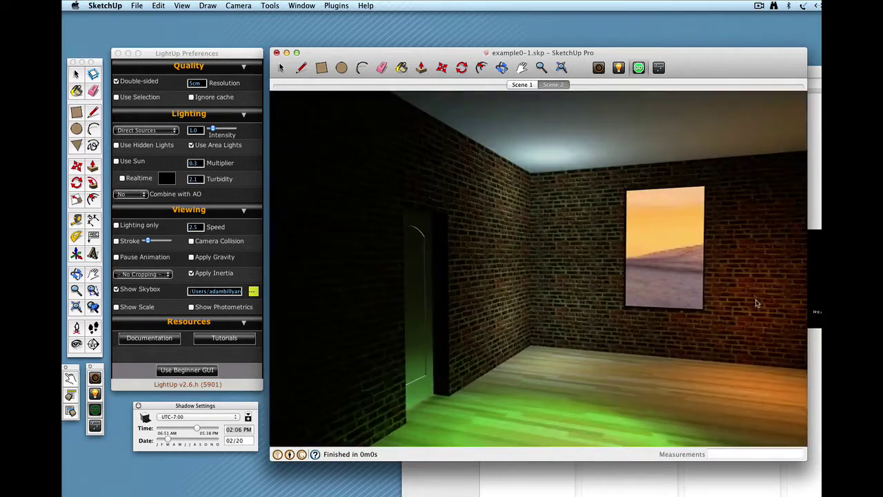
{"action": "left_click", "coordinate": [666, 261]}
{"action": "left_click_drag", "start_coordinate": [666, 261], "coordinate": [780, 275]}
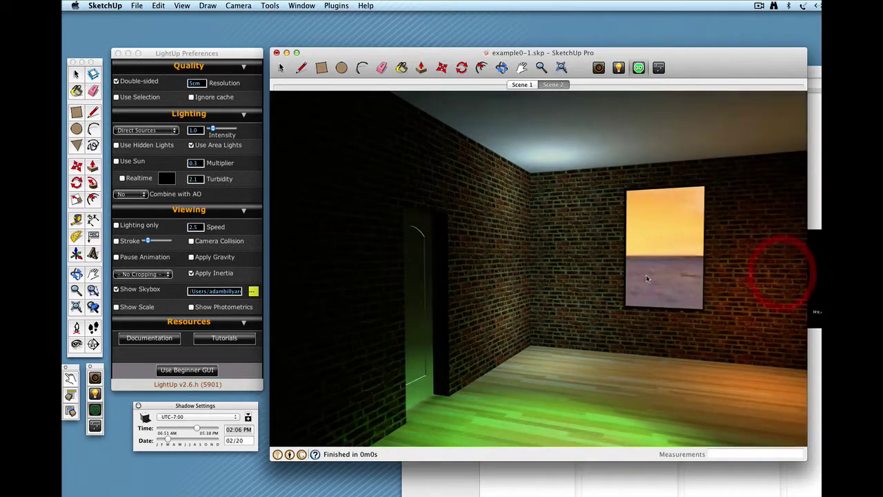
{"action": "left_click_drag", "start_coordinate": [648, 278], "coordinate": [752, 283]}
{"action": "left_click_drag", "start_coordinate": [655, 280], "coordinate": [611, 273]}
{"action": "key", "text": "s"}
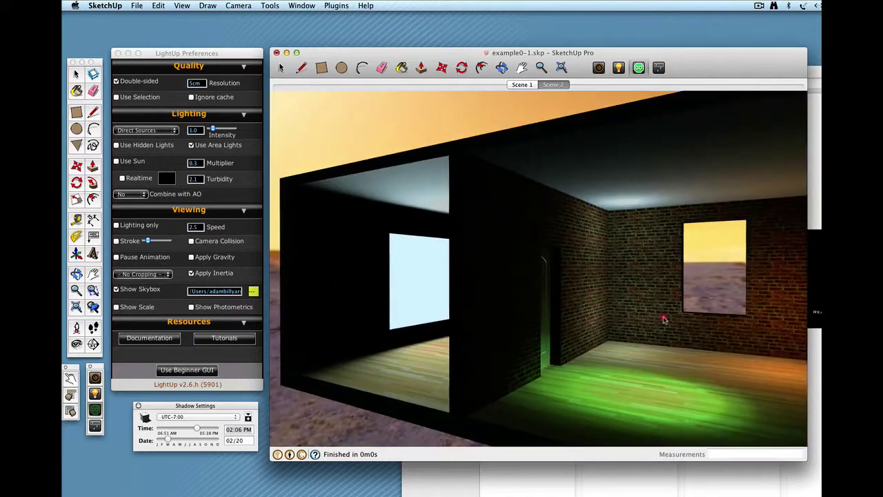
{"action": "left_click_drag", "start_coordinate": [663, 319], "coordinate": [653, 320]}
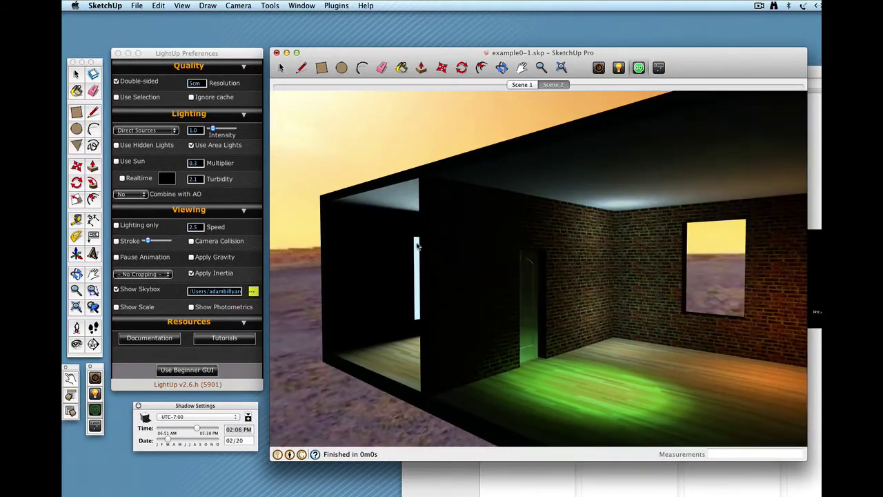
{"action": "left_click_drag", "start_coordinate": [450, 254], "coordinate": [480, 278]}
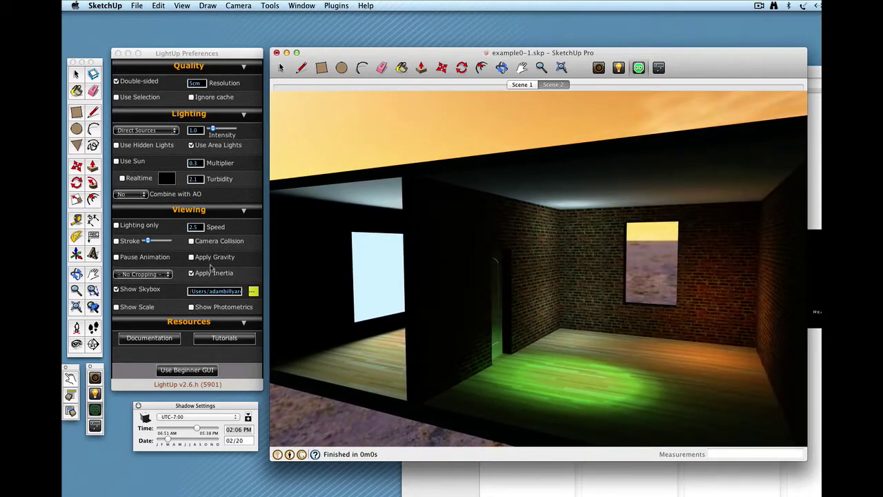
Enable Lighting only, inspect the untextured lighting in both rooms, and disable the option again.
{"action": "left_click", "coordinate": [127, 230]}
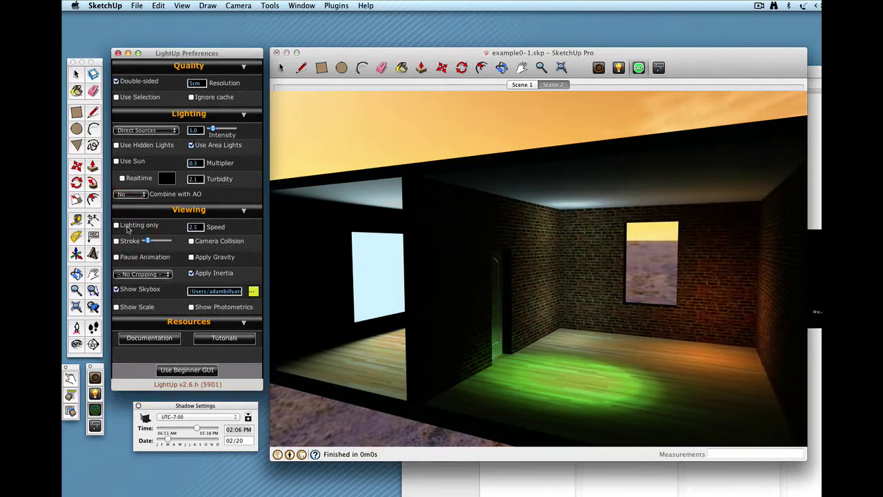
{"action": "left_click", "coordinate": [127, 229]}
{"action": "left_click_drag", "start_coordinate": [517, 356], "coordinate": [555, 354]}
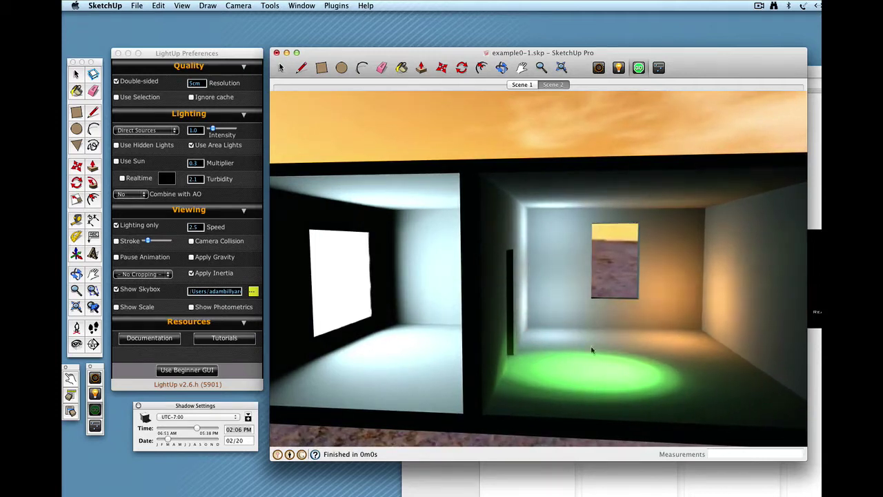
{"action": "left_click", "coordinate": [127, 230]}
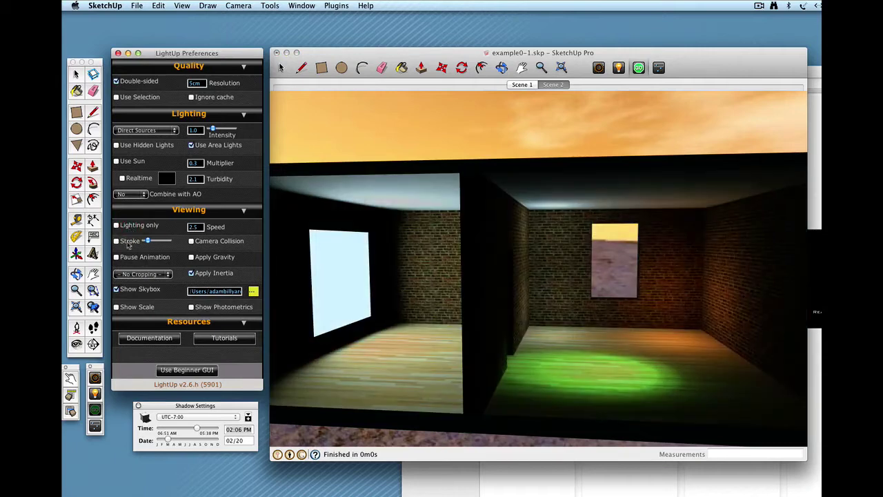
Enable Stroke, try different outline thicknesses inside the green-lit room, and disable the option again.
{"action": "left_click", "coordinate": [116, 241]}
{"action": "left_click_drag", "start_coordinate": [511, 300], "coordinate": [570, 308]}
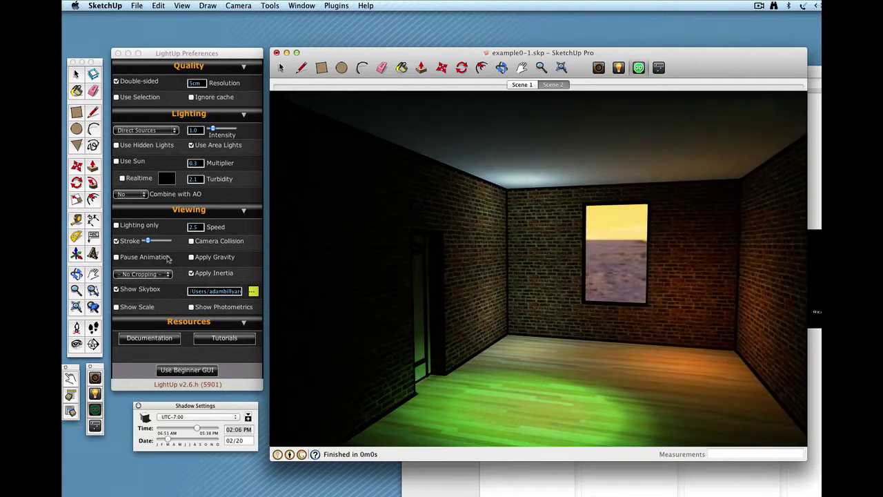
{"action": "left_click", "coordinate": [147, 247]}
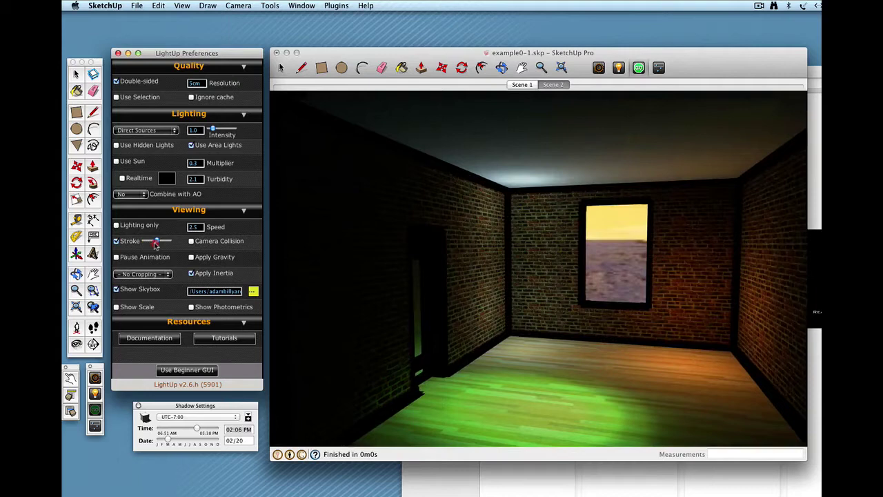
{"action": "left_click", "coordinate": [118, 242]}
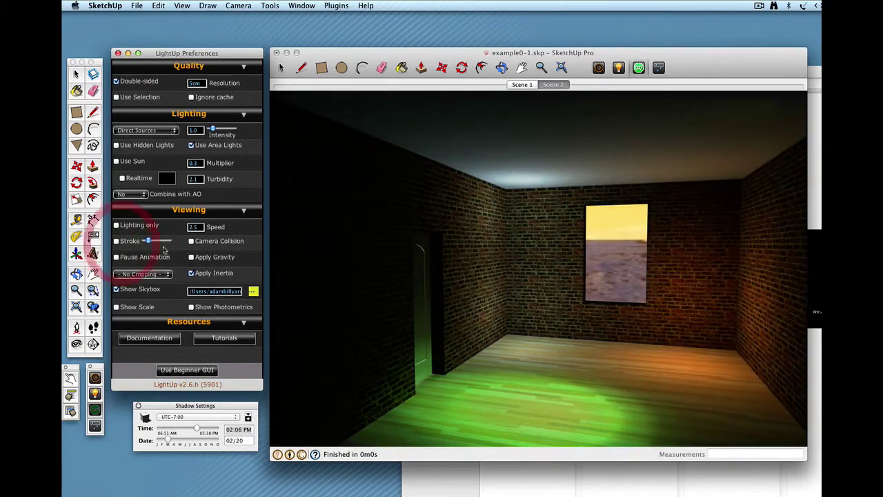
Display the camera read-out and view both rooms from outside the building.
{"action": "mouse_move", "coordinate": [460, 302]}
{"action": "left_mouse_down"}
{"action": "mouse_move", "coordinate": [437, 301]}
{"action": "mouse_move", "coordinate": [499, 305]}
{"action": "mouse_move", "coordinate": [478, 303]}
{"action": "left_mouse_up"}
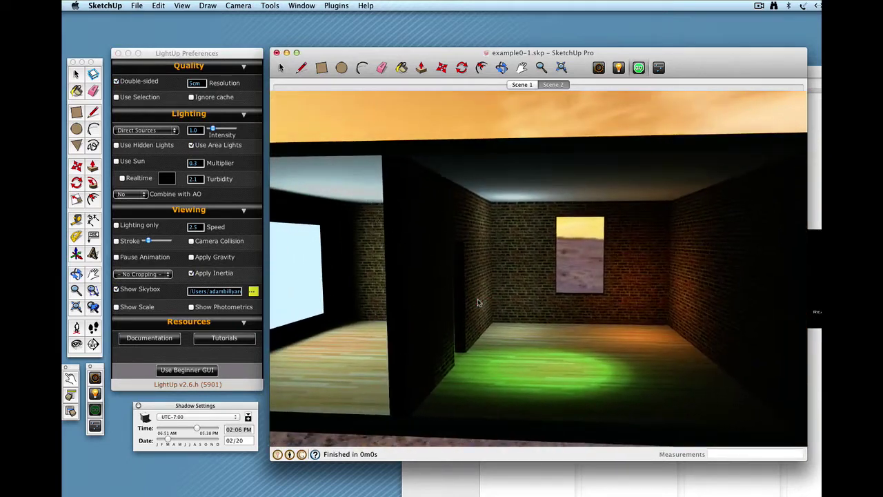
{"action": "left_click", "coordinate": [479, 302]}
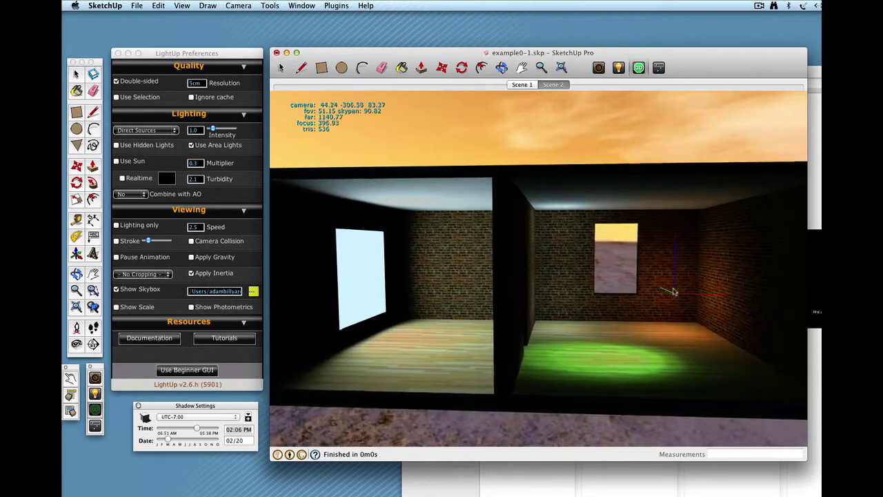
{"action": "left_click_drag", "start_coordinate": [659, 301], "coordinate": [664, 310]}
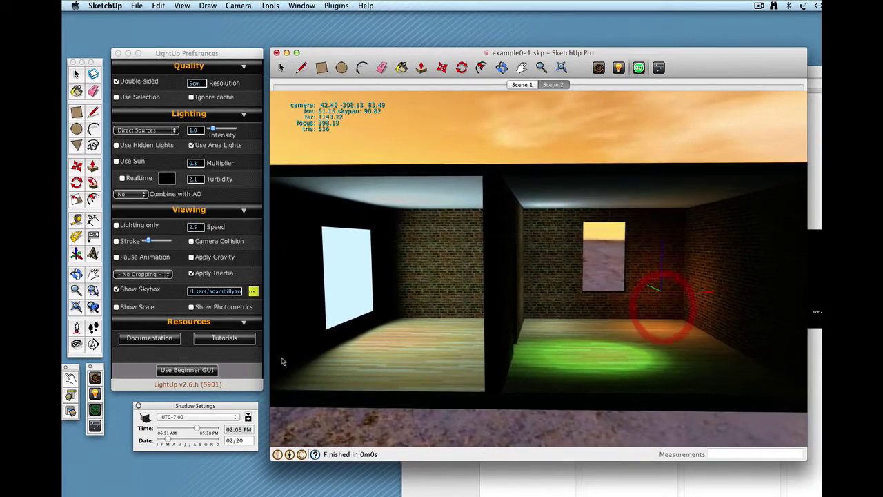
Enable Show Photometrics, inspect the light's distribution lines in the green-lit room, and disable the option again.
{"action": "left_click", "coordinate": [216, 311]}
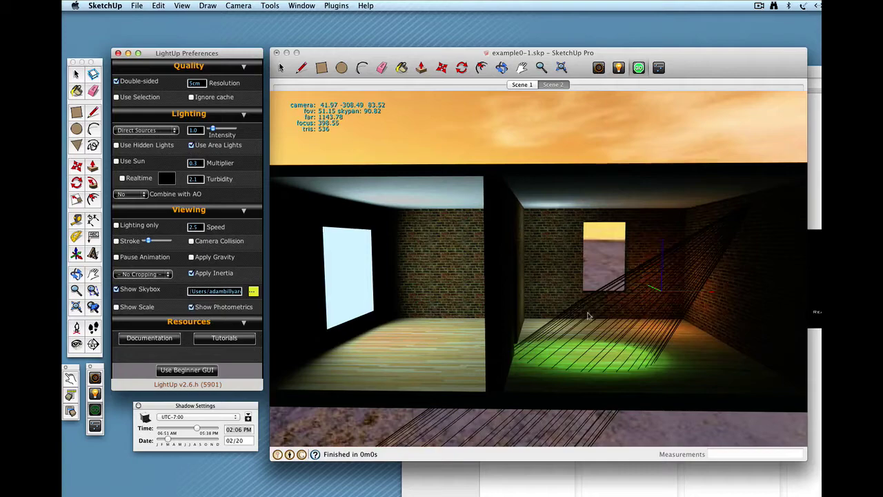
{"action": "left_click_drag", "start_coordinate": [589, 316], "coordinate": [612, 317]}
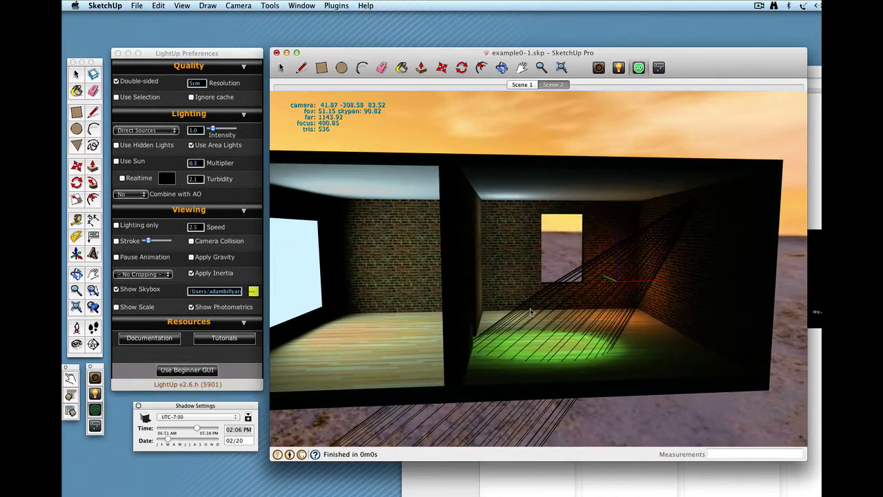
{"action": "mouse_move", "coordinate": [647, 276]}
{"action": "left_mouse_down"}
{"action": "mouse_move", "coordinate": [686, 272]}
{"action": "mouse_move", "coordinate": [637, 283]}
{"action": "left_mouse_up"}
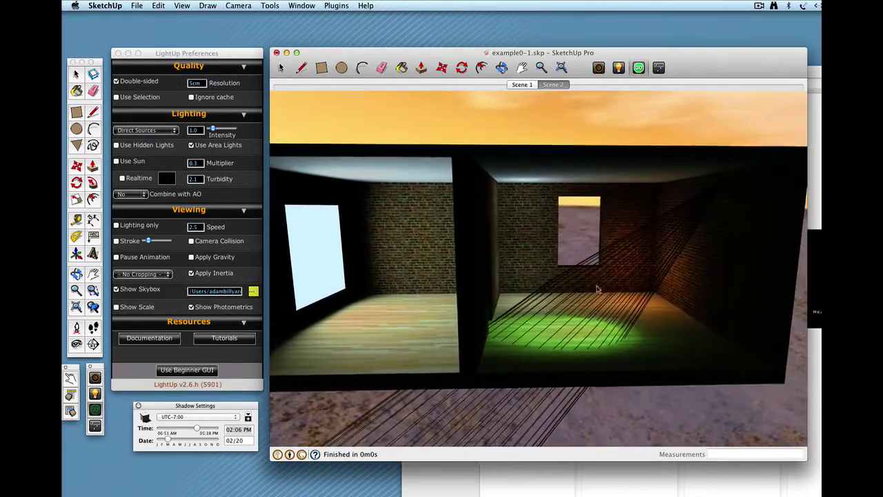
{"action": "left_click", "coordinate": [208, 309]}
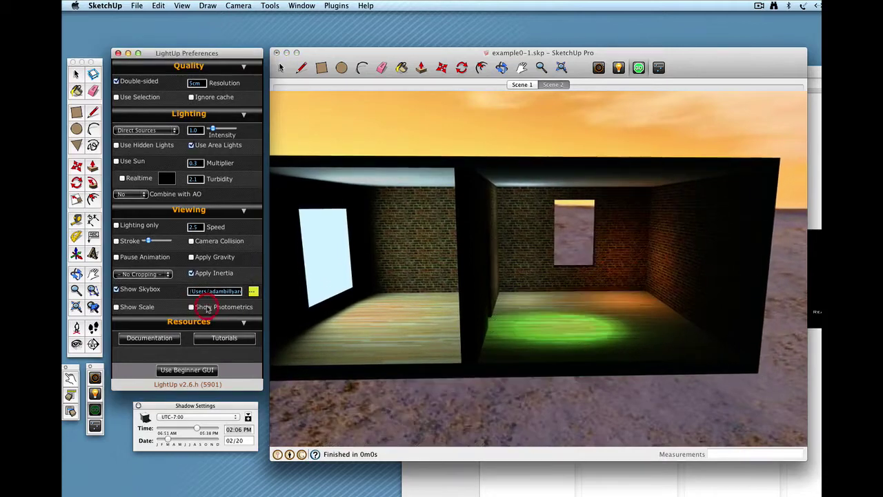
View the building from outside, compare the saved views Scene 1 and Scene 2, and return to Scene 1.
{"action": "mouse_move", "coordinate": [657, 309]}
{"action": "left_mouse_down"}
{"action": "mouse_move", "coordinate": [663, 300]}
{"action": "mouse_move", "coordinate": [622, 301]}
{"action": "left_mouse_up"}
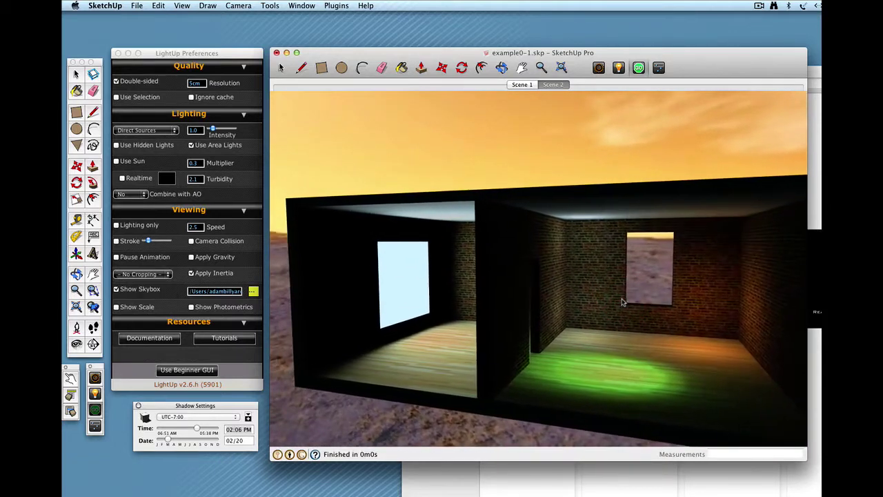
{"action": "left_click", "coordinate": [521, 85]}
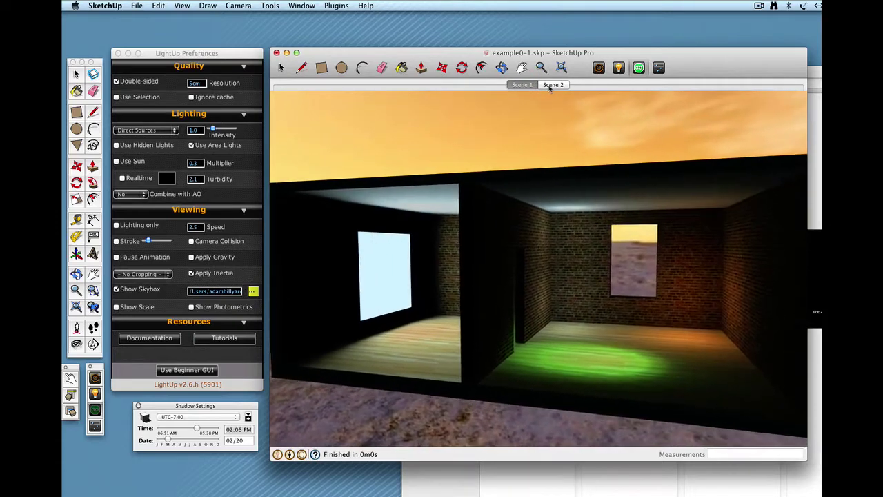
{"action": "left_click", "coordinate": [552, 85]}
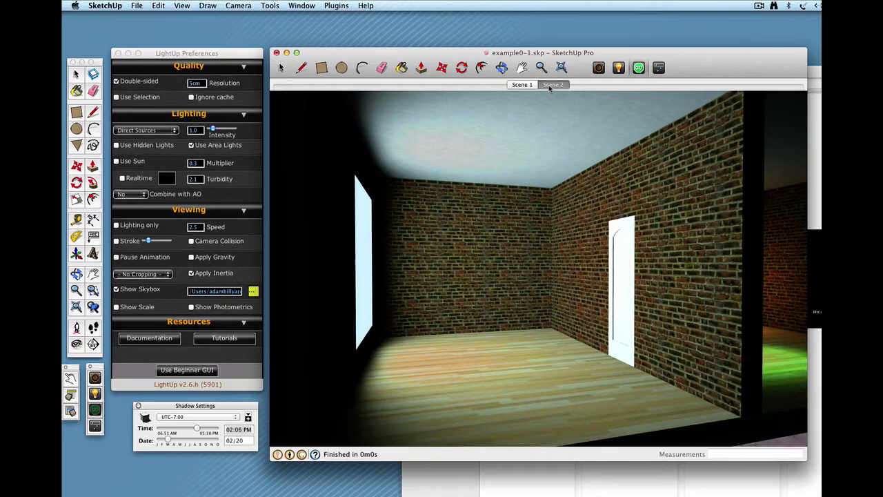
{"action": "left_click", "coordinate": [525, 85]}
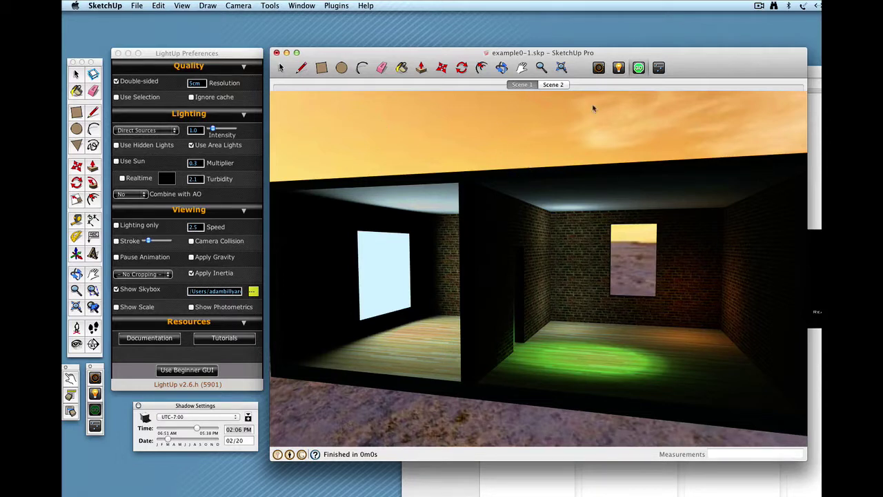
Open LightUp's colour adjustment settings and set Scheme 1's temperature to -0.16 and exposure to -0.03.
{"action": "left_click", "coordinate": [659, 68]}
{"action": "left_click_drag", "start_coordinate": [238, 23], "coordinate": [244, 39]}
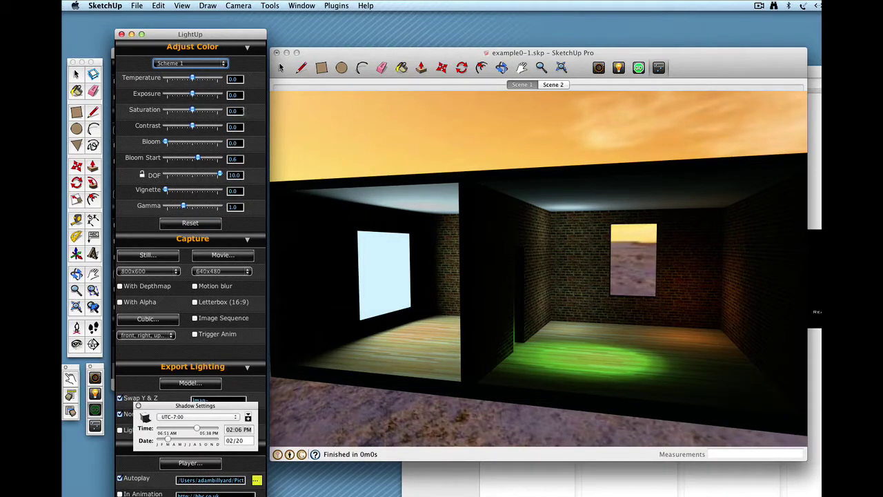
{"action": "left_click", "coordinate": [445, 210]}
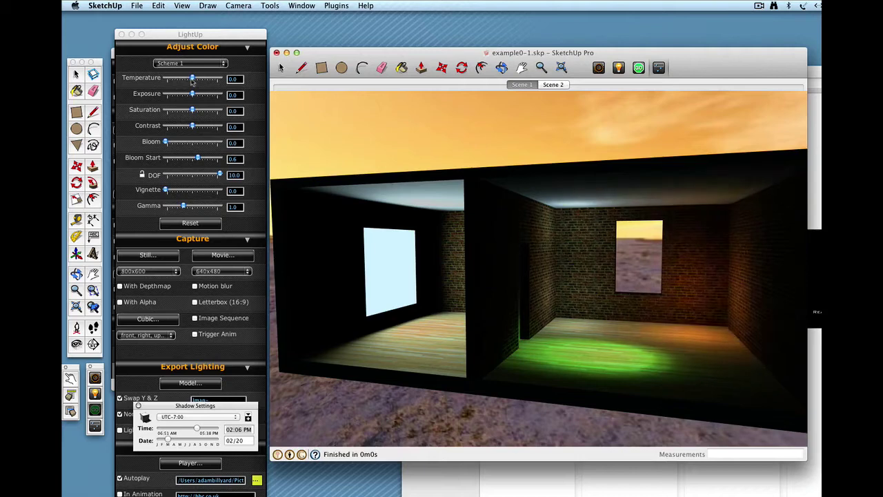
{"action": "left_click", "coordinate": [212, 81]}
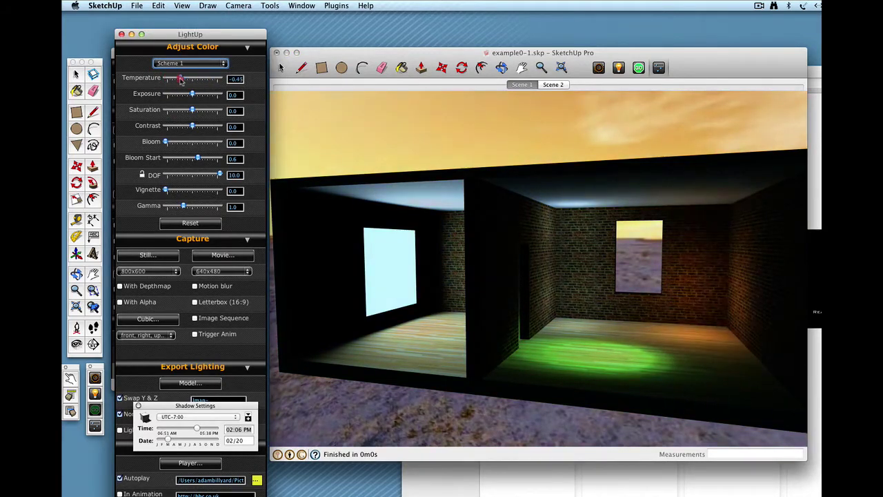
{"action": "left_click_drag", "start_coordinate": [191, 93], "coordinate": [191, 96]}
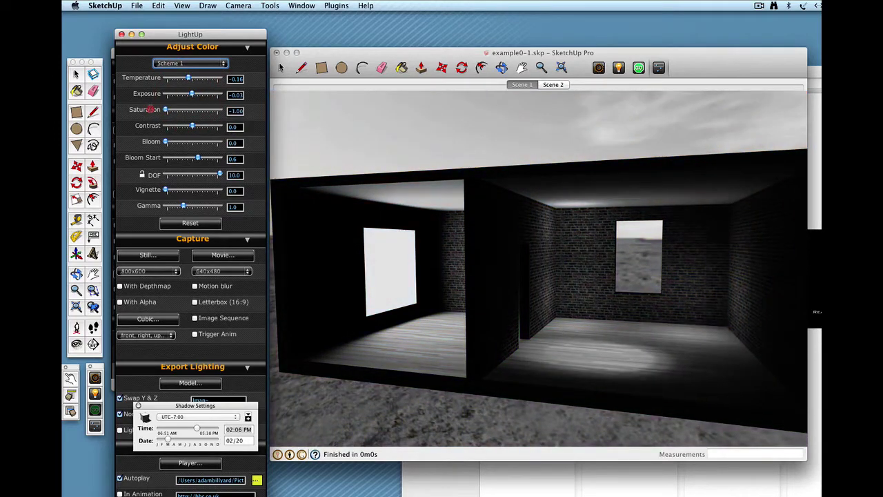
Set Scheme 1's saturation to -0.03, contrast to -0.08, bloom to 1.08, bloom start to 0.92 and vignette to 0.66, and inspect the building.
{"action": "left_click_drag", "start_coordinate": [168, 113], "coordinate": [215, 159]}
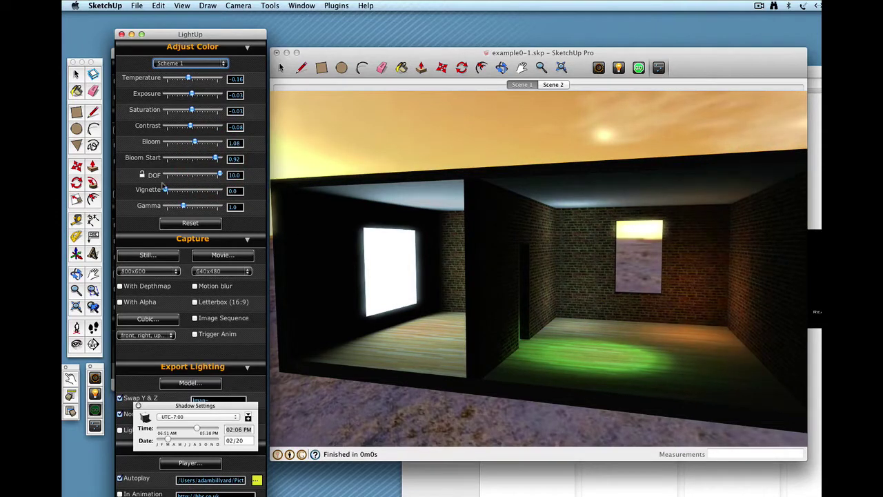
{"action": "left_click_drag", "start_coordinate": [166, 189], "coordinate": [201, 189]}
{"action": "left_click", "coordinate": [598, 298]}
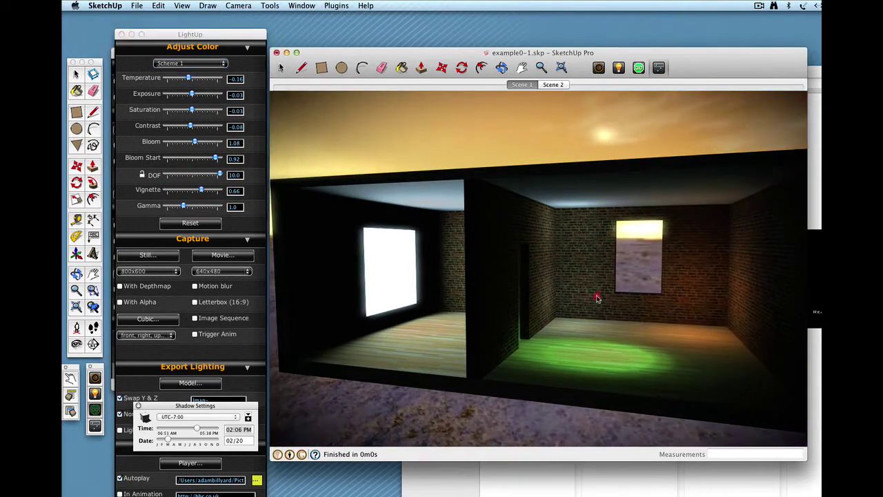
{"action": "middle_click_drag", "start_coordinate": [597, 298], "coordinate": [560, 296]}
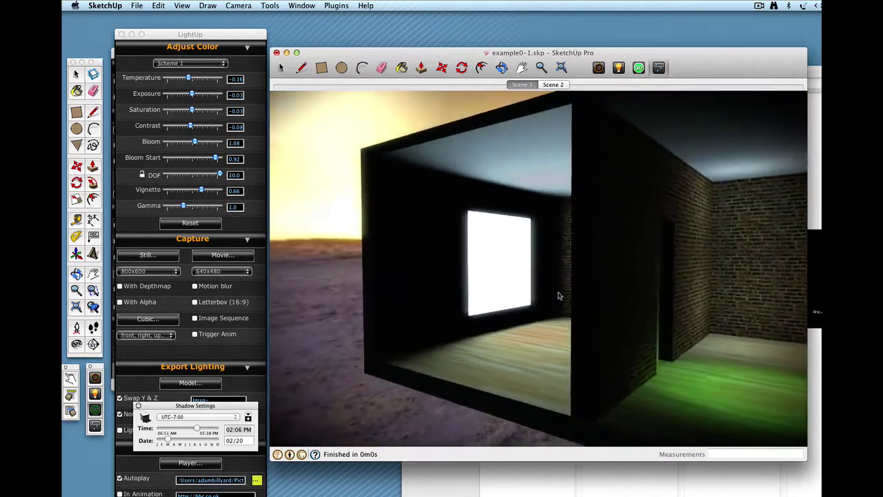
{"action": "left_click", "coordinate": [559, 288]}
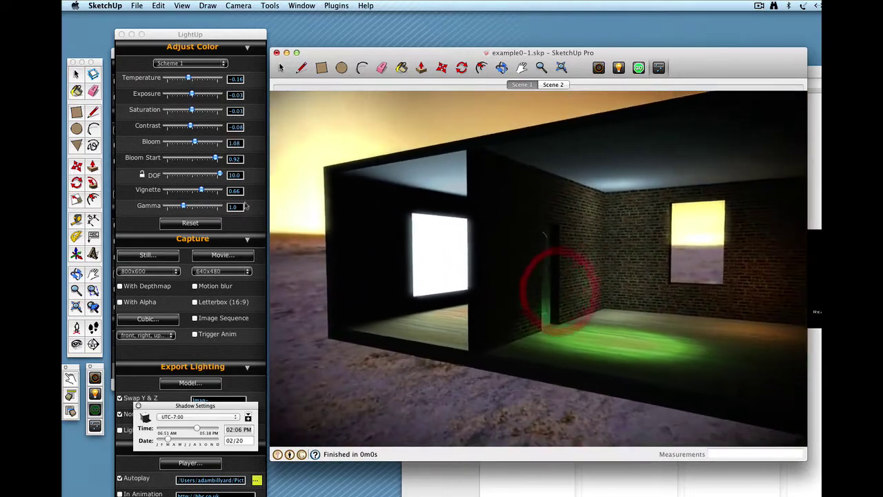
Try Scheme 1's saturation at -0.39 while viewing both rooms, and settle on -0.17.
{"action": "left_click", "coordinate": [179, 115]}
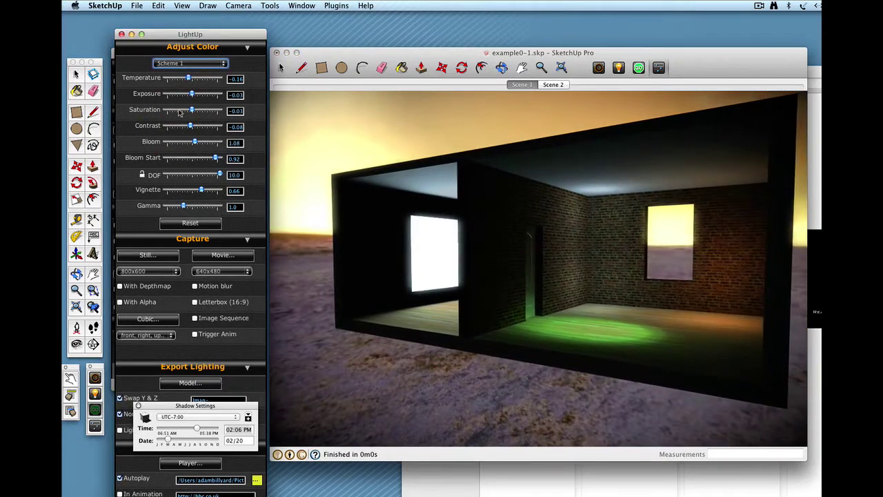
{"action": "left_click", "coordinate": [180, 111]}
{"action": "left_click", "coordinate": [417, 226]}
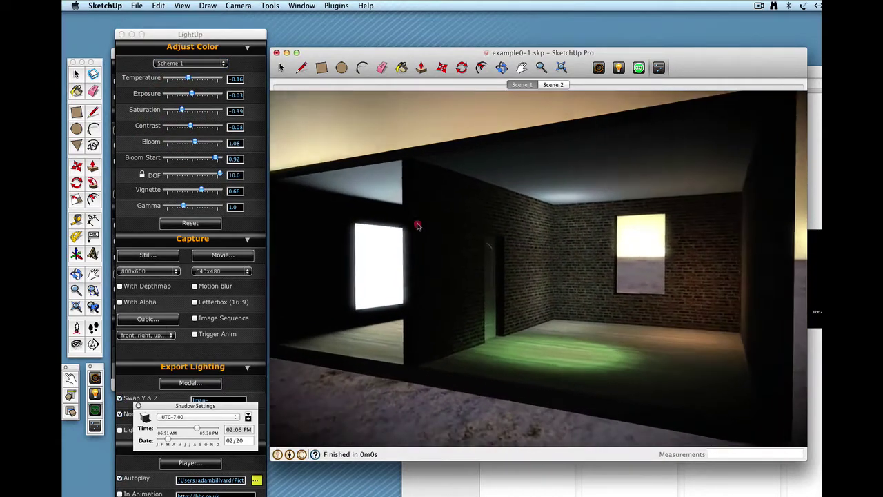
{"action": "left_click", "coordinate": [185, 113]}
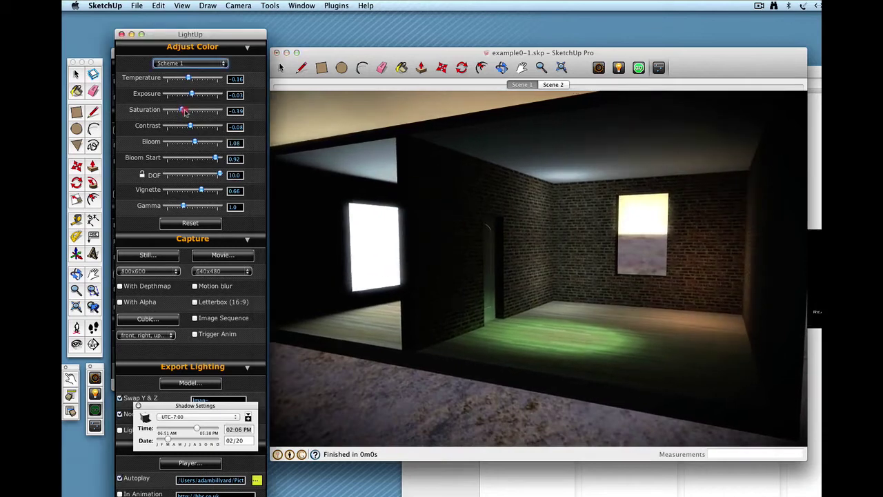
{"action": "left_click_drag", "start_coordinate": [185, 112], "coordinate": [189, 111]}
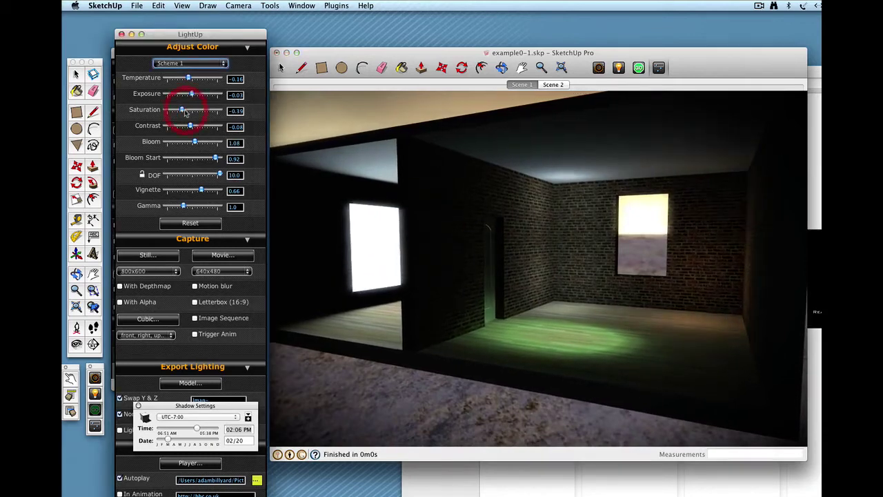
Switch to Scheme 2 and set its exposure to 0.25, vignette to 0.94 and gamma to 1.18.
{"action": "left_click", "coordinate": [190, 63]}
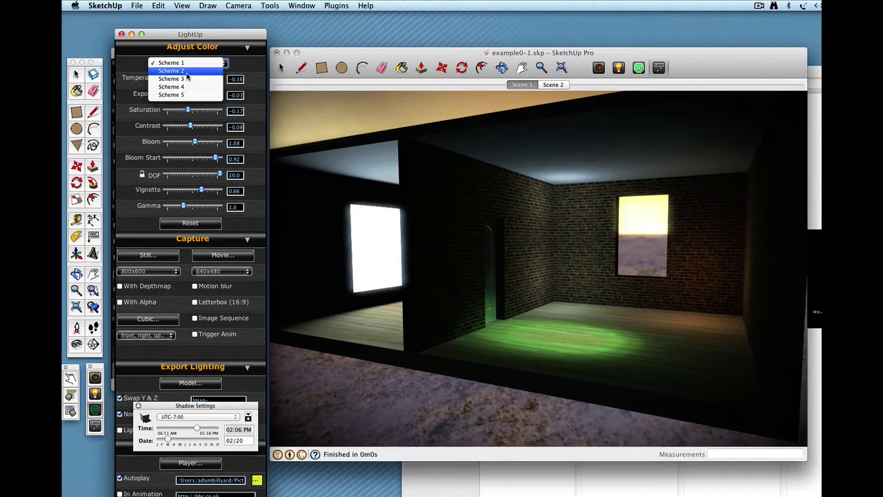
{"action": "left_click", "coordinate": [186, 73]}
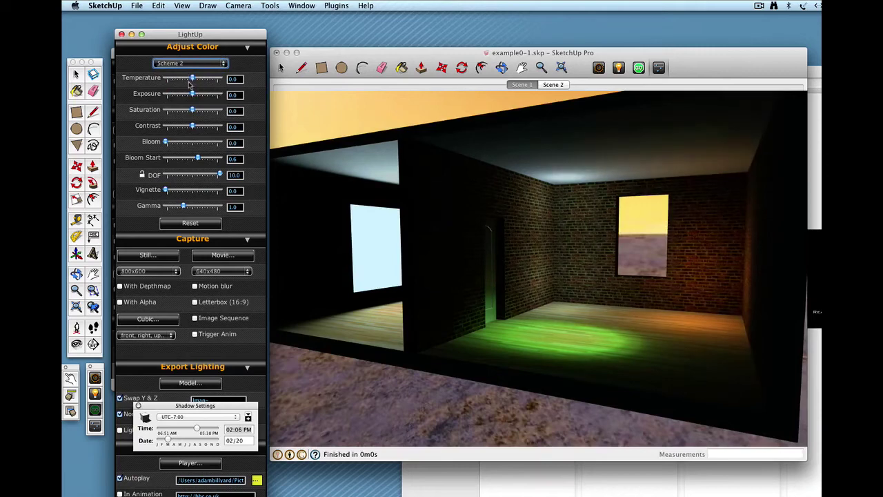
{"action": "left_click_drag", "start_coordinate": [342, 172], "coordinate": [343, 173]}
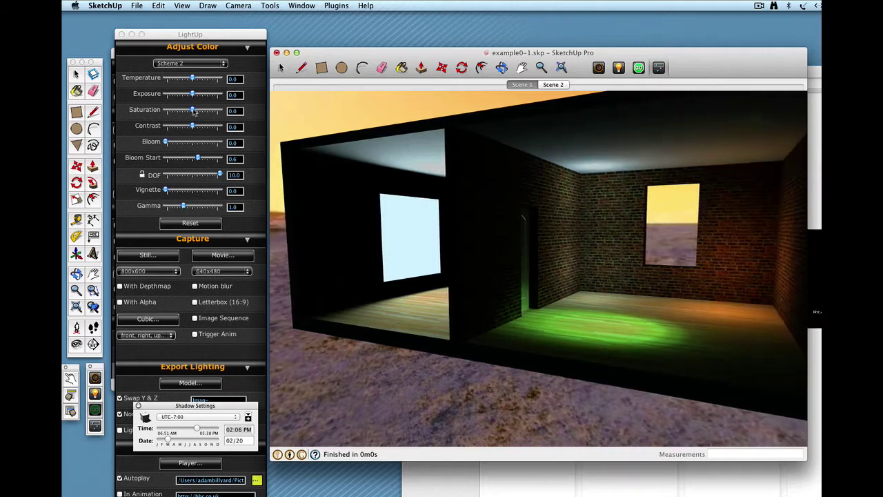
{"action": "left_click", "coordinate": [196, 111]}
{"action": "left_click_drag", "start_coordinate": [196, 99], "coordinate": [198, 97]}
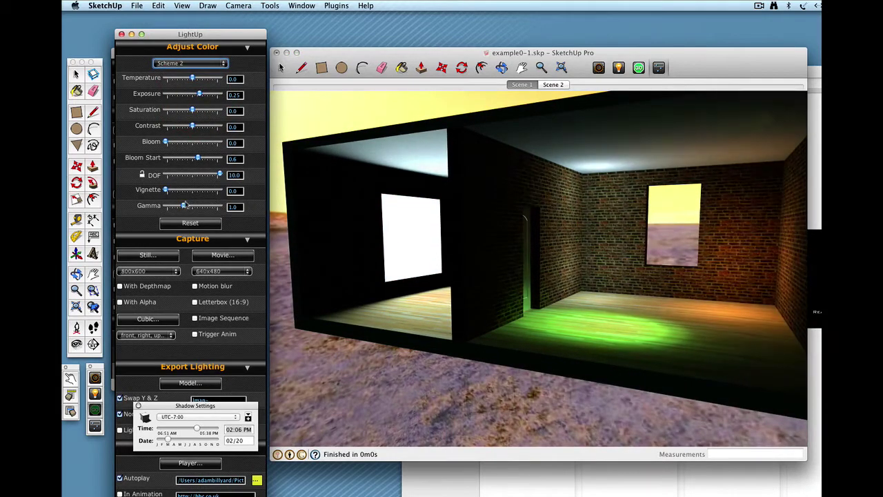
{"action": "left_click_drag", "start_coordinate": [184, 205], "coordinate": [216, 197]}
{"action": "left_click_drag", "start_coordinate": [557, 199], "coordinate": [555, 201]}
Return to Scheme 1 for comparison with Scheme 2, and reset Scheme 1's colour adjustments.
{"action": "left_click", "coordinate": [186, 62]}
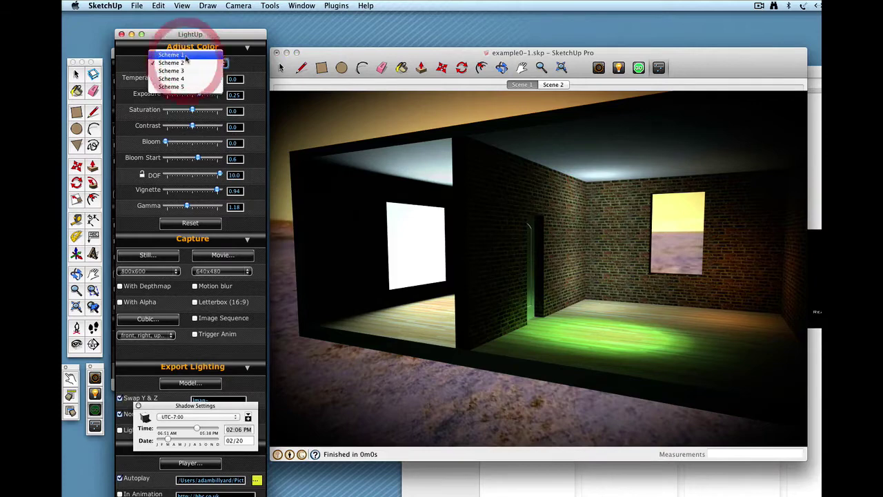
{"action": "left_click", "coordinate": [186, 55]}
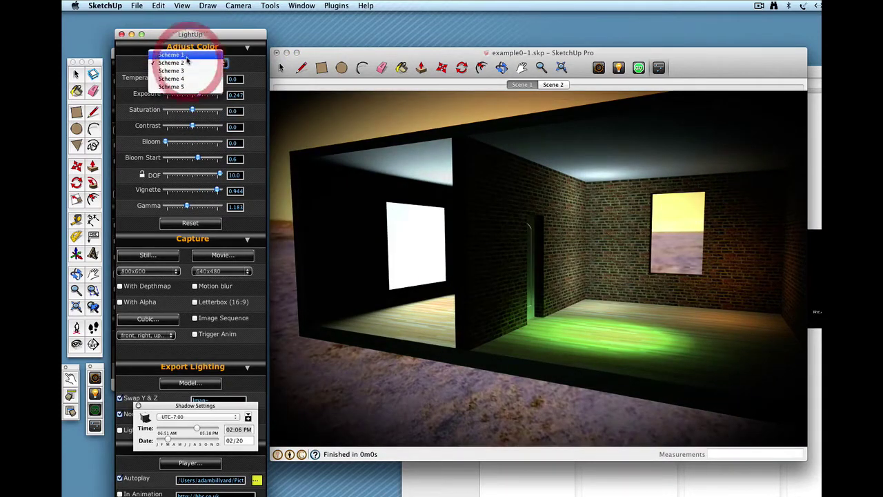
{"action": "left_click", "coordinate": [186, 55]}
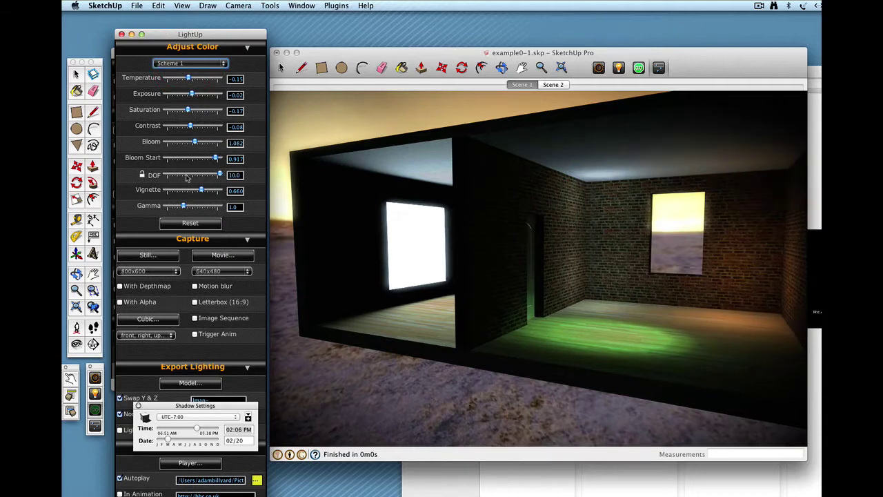
{"action": "mouse_move", "coordinate": [520, 252]}
{"action": "left_mouse_down"}
{"action": "mouse_move", "coordinate": [520, 236]}
{"action": "mouse_move", "coordinate": [521, 265]}
{"action": "mouse_move", "coordinate": [497, 289]}
{"action": "mouse_move", "coordinate": [481, 284]}
{"action": "left_mouse_up"}
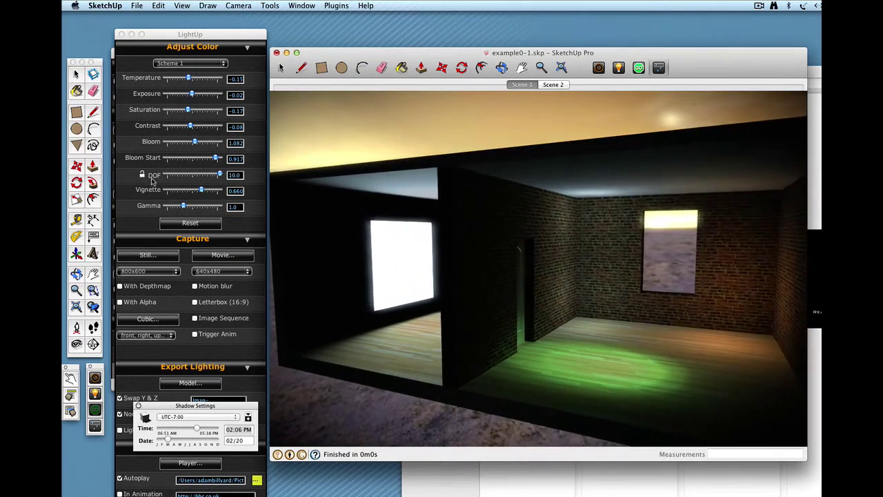
{"action": "left_click", "coordinate": [192, 224]}
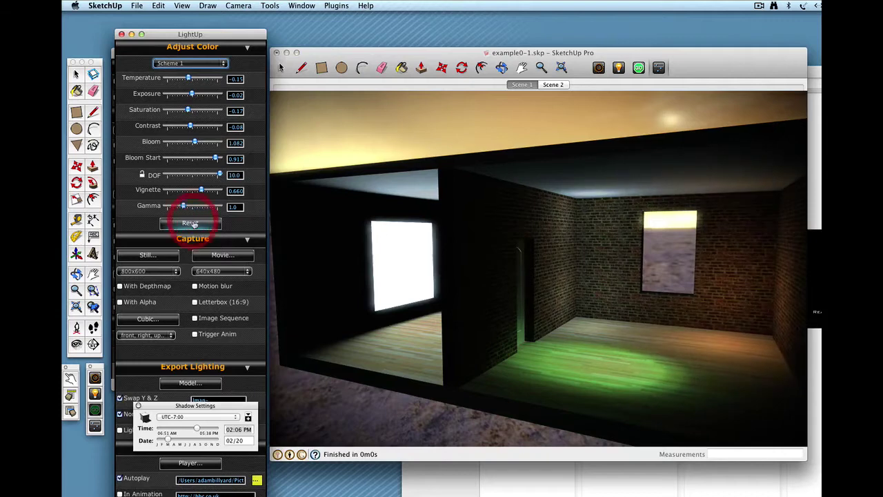
{"action": "left_click", "coordinate": [193, 224]}
Move the camera close to the green-lit floor and reduce the depth of field to 0.27.
{"action": "mouse_move", "coordinate": [545, 331]}
{"action": "left_mouse_down"}
{"action": "mouse_move", "coordinate": [601, 315]}
{"action": "mouse_move", "coordinate": [582, 338]}
{"action": "left_mouse_up"}
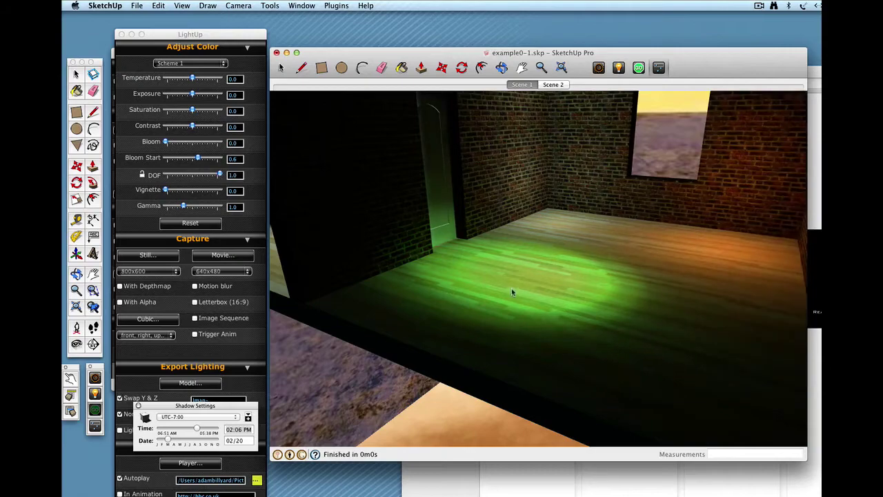
{"action": "mouse_move", "coordinate": [511, 292]}
{"action": "left_mouse_down"}
{"action": "mouse_move", "coordinate": [518, 300]}
{"action": "mouse_move", "coordinate": [544, 290]}
{"action": "mouse_move", "coordinate": [542, 330]}
{"action": "mouse_move", "coordinate": [539, 321]}
{"action": "left_mouse_up"}
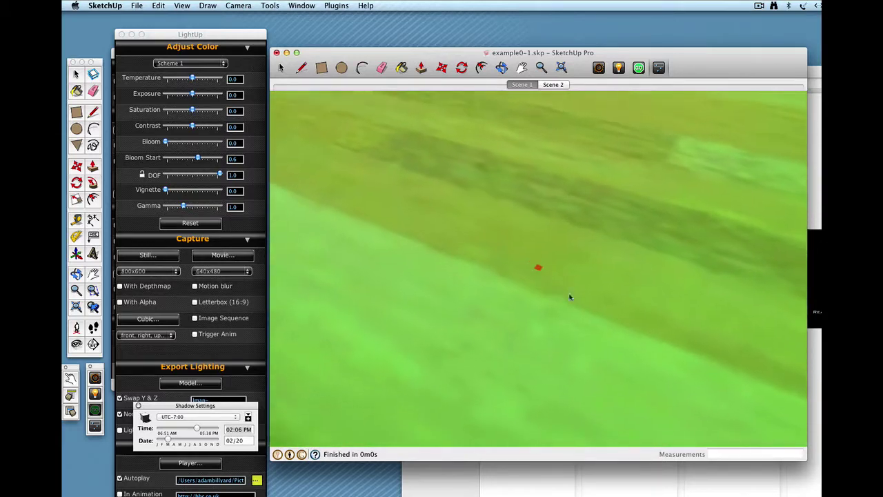
{"action": "left_click", "coordinate": [216, 175]}
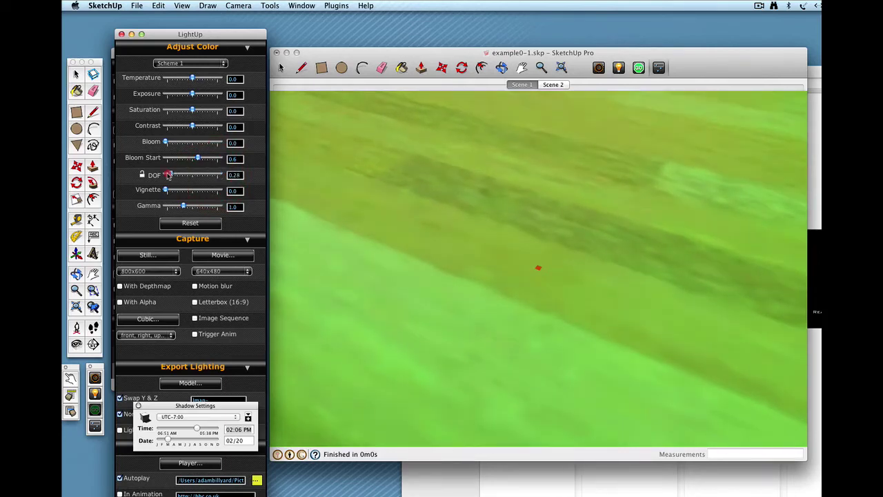
{"action": "left_click_drag", "start_coordinate": [167, 175], "coordinate": [167, 175]}
Lock the depth-of-field focus at the nearby floorboards and move the camera back to view the green-lit floor.
{"action": "left_click_drag", "start_coordinate": [518, 256], "coordinate": [521, 248]}
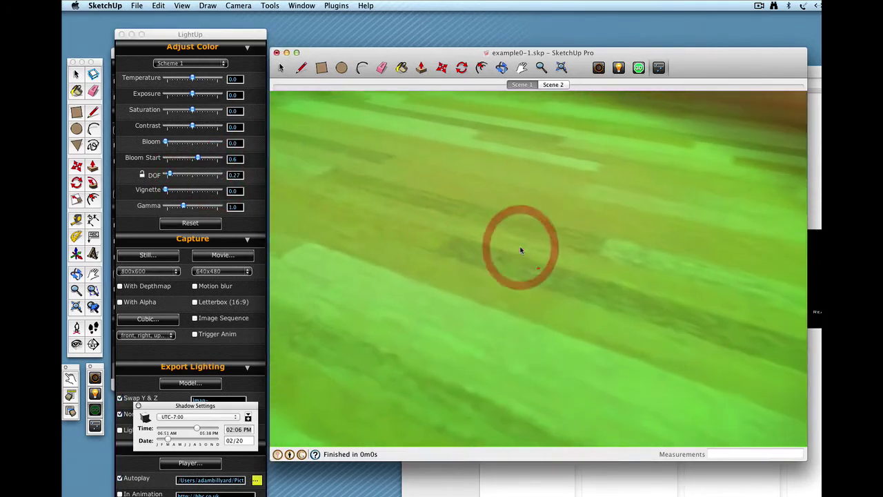
{"action": "left_click", "coordinate": [143, 176]}
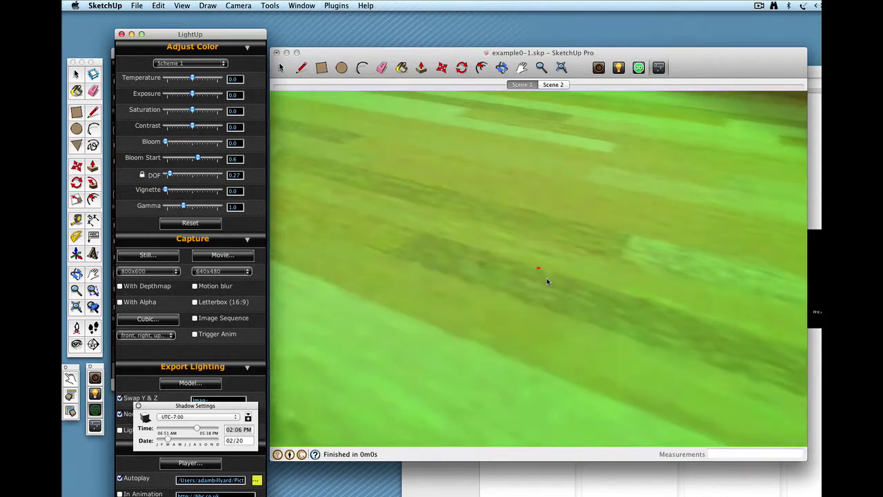
{"action": "mouse_move", "coordinate": [547, 278]}
{"action": "left_mouse_down"}
{"action": "mouse_move", "coordinate": [546, 290]}
{"action": "mouse_move", "coordinate": [552, 242]}
{"action": "mouse_move", "coordinate": [545, 288]}
{"action": "mouse_move", "coordinate": [562, 239]}
{"action": "mouse_move", "coordinate": [548, 256]}
{"action": "mouse_move", "coordinate": [550, 223]}
{"action": "mouse_move", "coordinate": [542, 306]}
{"action": "mouse_move", "coordinate": [530, 288]}
{"action": "mouse_move", "coordinate": [549, 233]}
{"action": "left_mouse_up"}
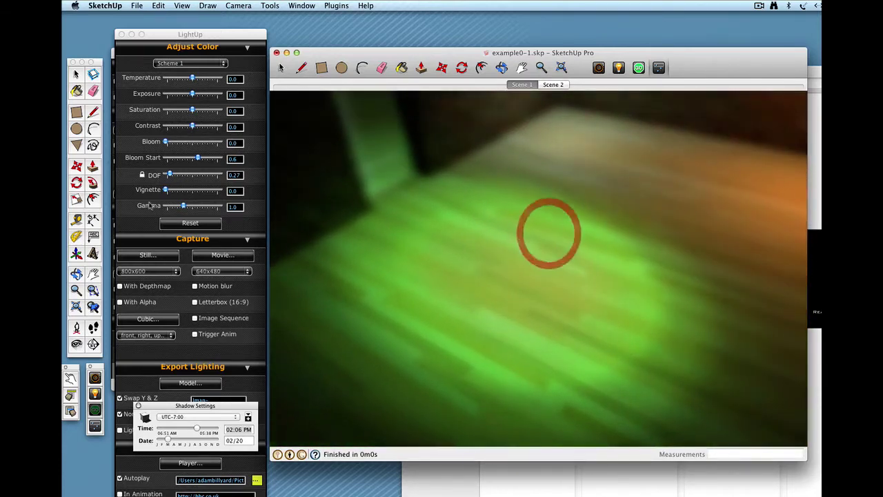
Unlock the depth-of-field focus and move the camera close to the green-lit floorboards.
{"action": "left_click", "coordinate": [142, 175]}
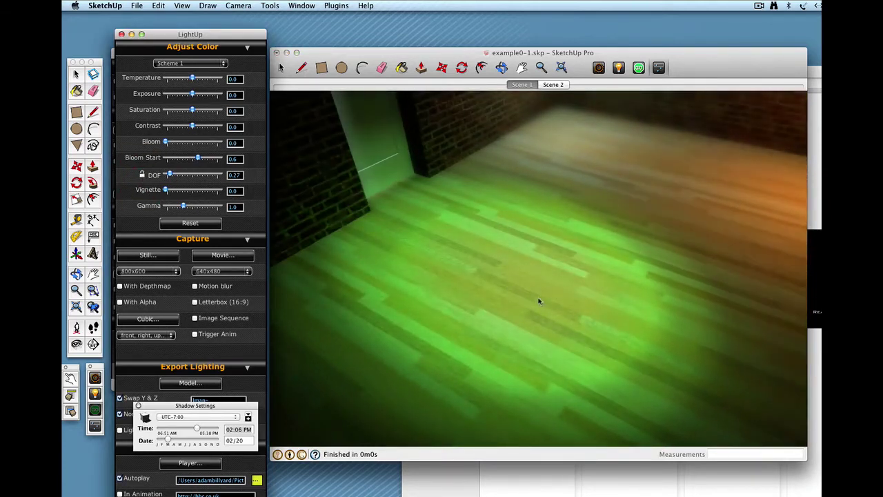
{"action": "mouse_move", "coordinate": [525, 270]}
{"action": "left_mouse_down"}
{"action": "mouse_move", "coordinate": [552, 339]}
{"action": "mouse_move", "coordinate": [550, 325]}
{"action": "mouse_move", "coordinate": [544, 371]}
{"action": "mouse_move", "coordinate": [556, 327]}
{"action": "left_mouse_up"}
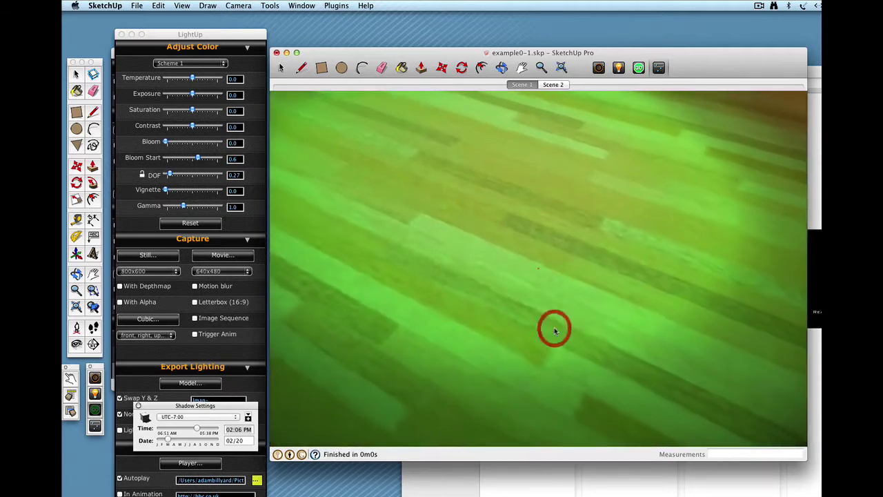
{"action": "left_click_drag", "start_coordinate": [544, 293], "coordinate": [540, 278]}
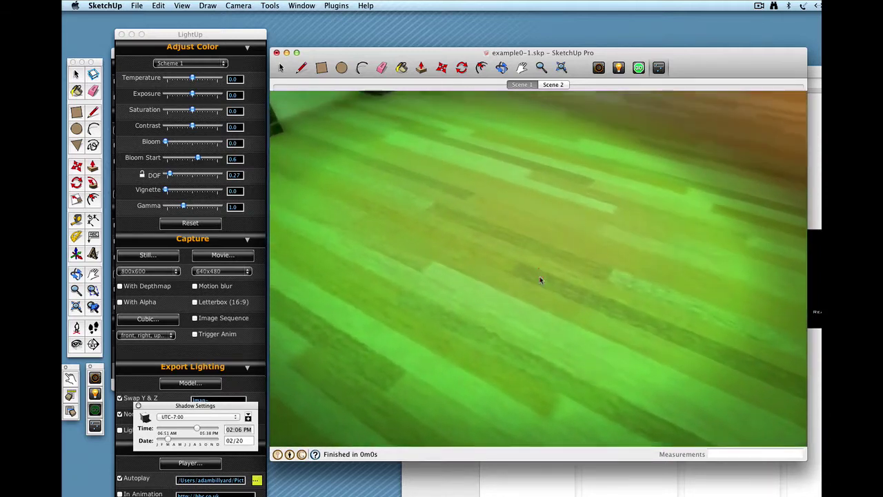
Lock the depth-of-field focus on the close floorboards and move the camera back until the whole two-room model is in view.
{"action": "left_click", "coordinate": [142, 175]}
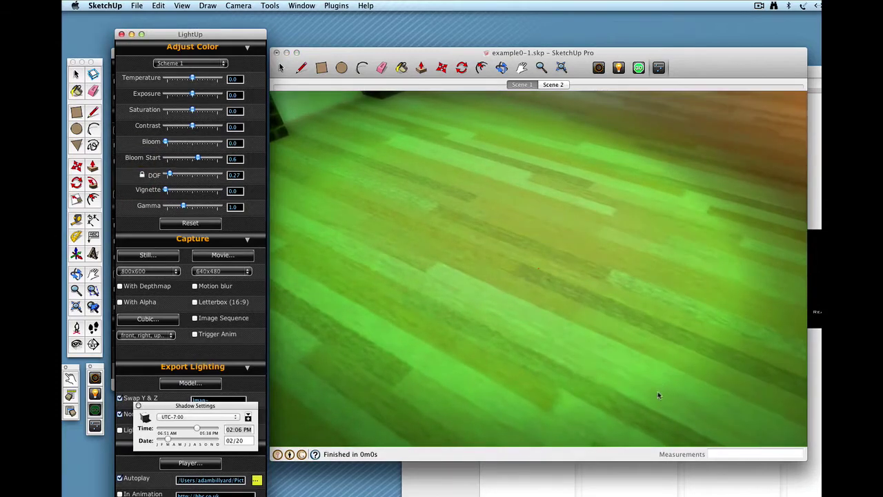
{"action": "mouse_move", "coordinate": [658, 395]}
{"action": "left_mouse_down"}
{"action": "mouse_move", "coordinate": [677, 312]}
{"action": "mouse_move", "coordinate": [686, 320]}
{"action": "mouse_move", "coordinate": [670, 337]}
{"action": "left_mouse_up"}
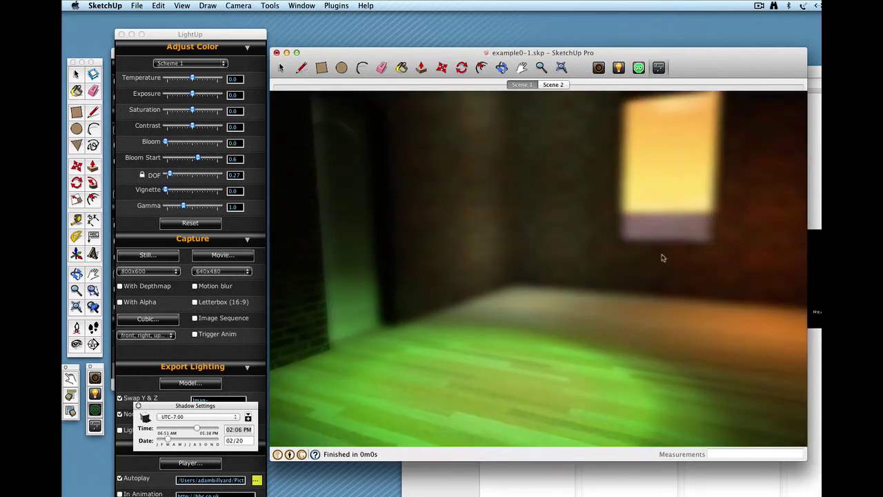
{"action": "left_click_drag", "start_coordinate": [661, 258], "coordinate": [720, 256]}
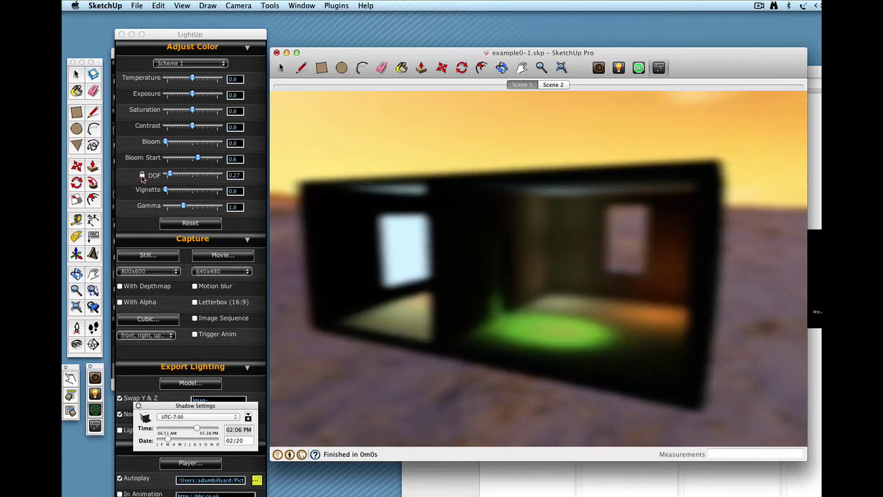
Unlock the depth-of-field focus, raise the depth of field to 1.00, and move the camera towards the green-lit room.
{"action": "left_click", "coordinate": [142, 176]}
{"action": "left_click", "coordinate": [143, 176]}
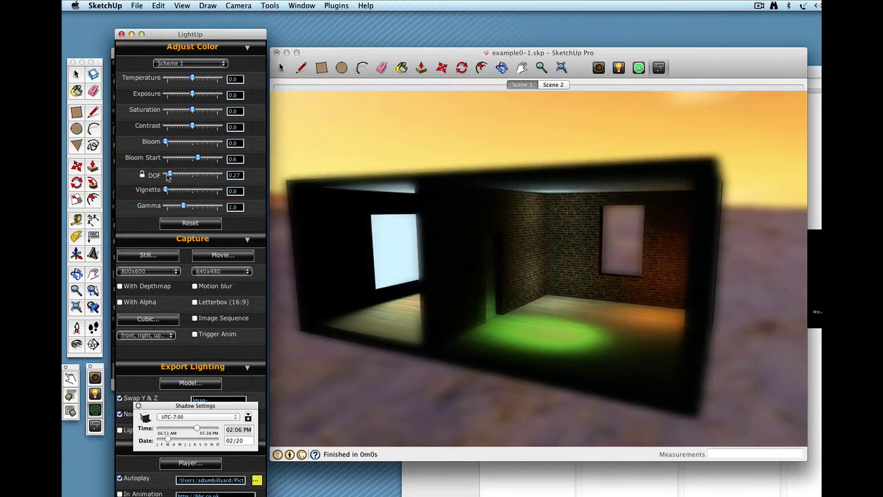
{"action": "left_click_drag", "start_coordinate": [191, 177], "coordinate": [214, 178]}
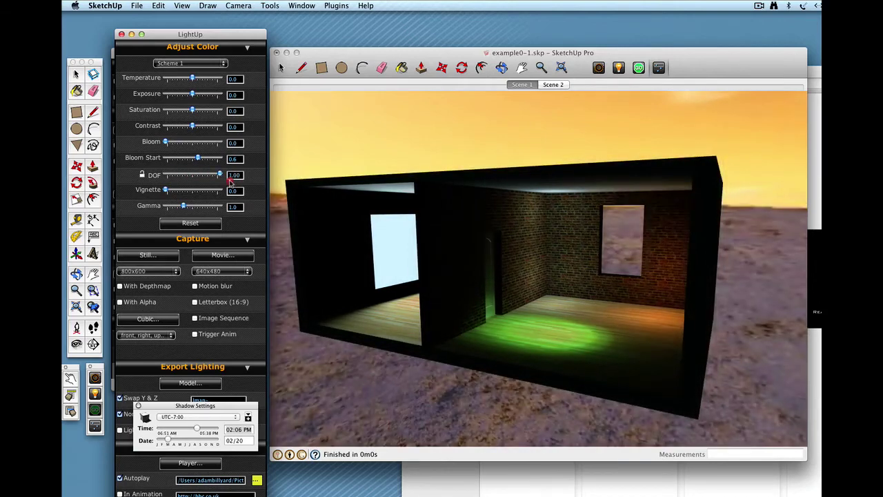
{"action": "left_click_drag", "start_coordinate": [513, 273], "coordinate": [515, 260]}
{"action": "left_click", "coordinate": [516, 262]}
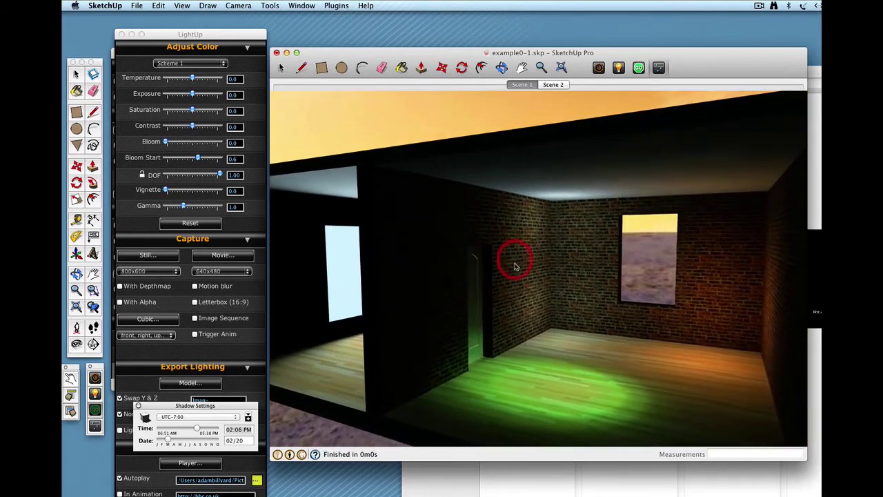